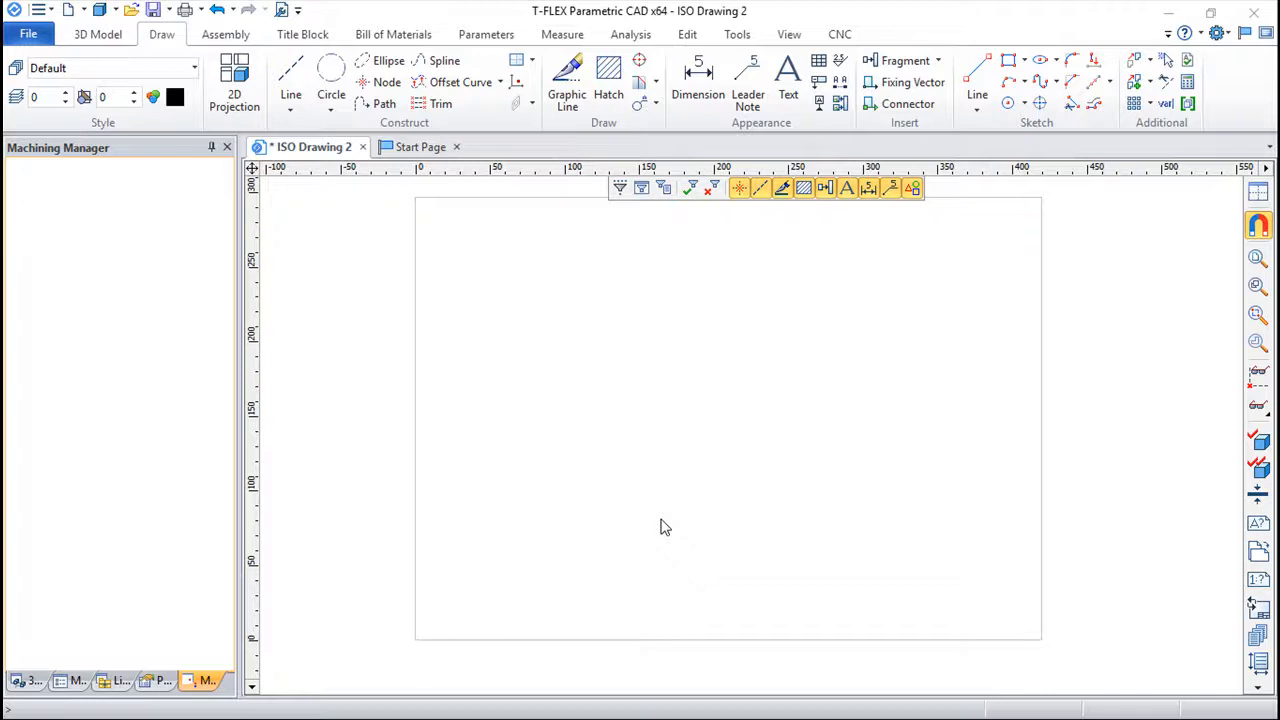
# Set the parameters for a new text to the Arial font with a line width of .1.
pyautogui.click(787, 80)
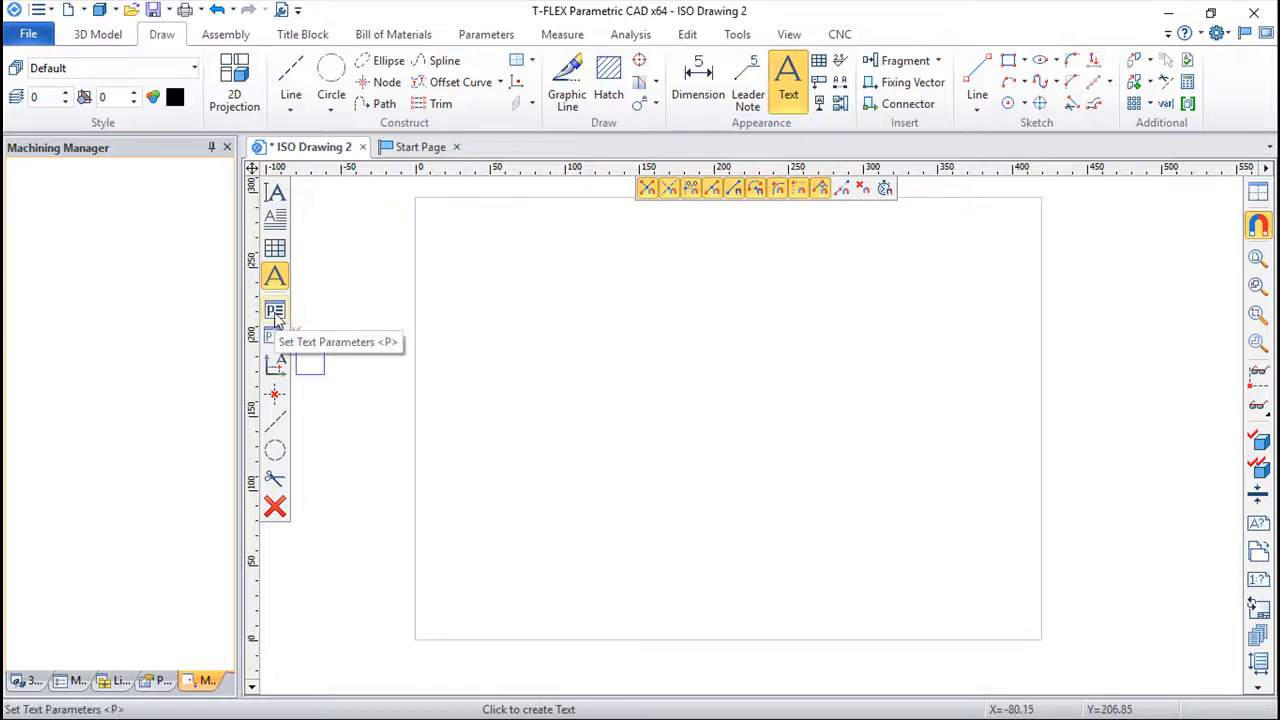
pyautogui.click(275, 312)
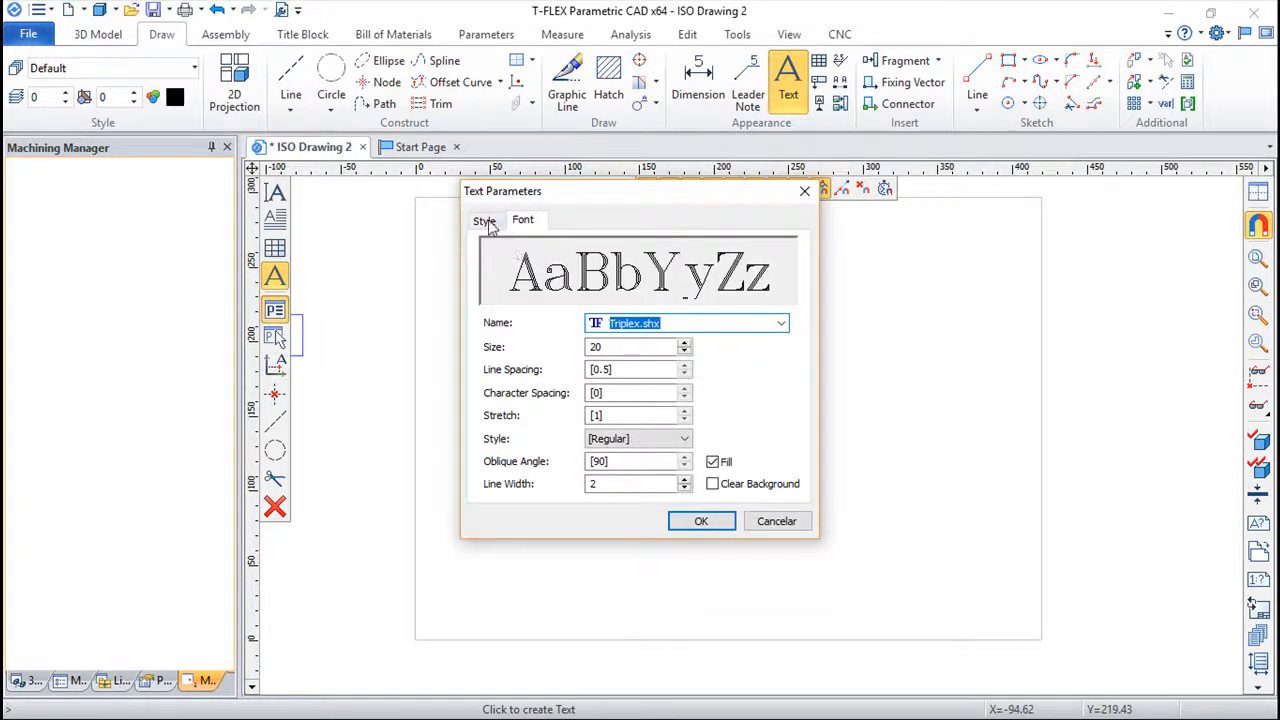
pyautogui.click(781, 325)
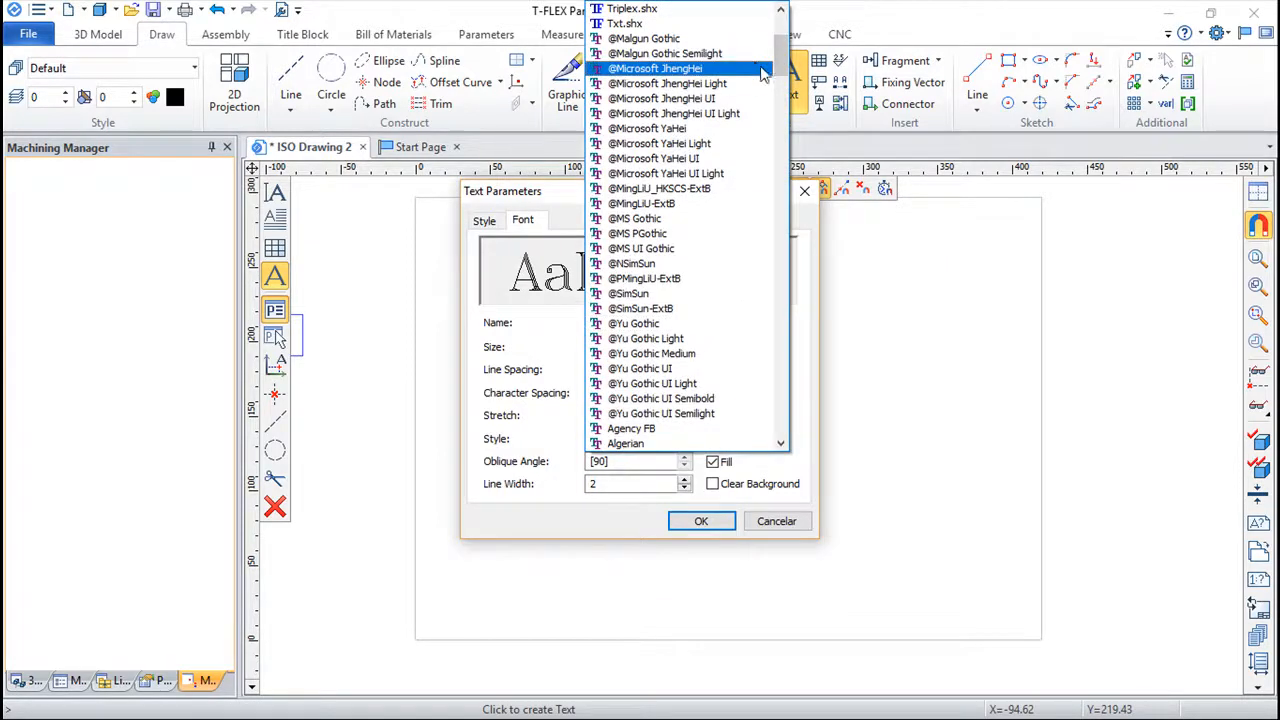
pyautogui.scroll(-1, 703, 192)
pyautogui.scroll(-5, 703, 197)
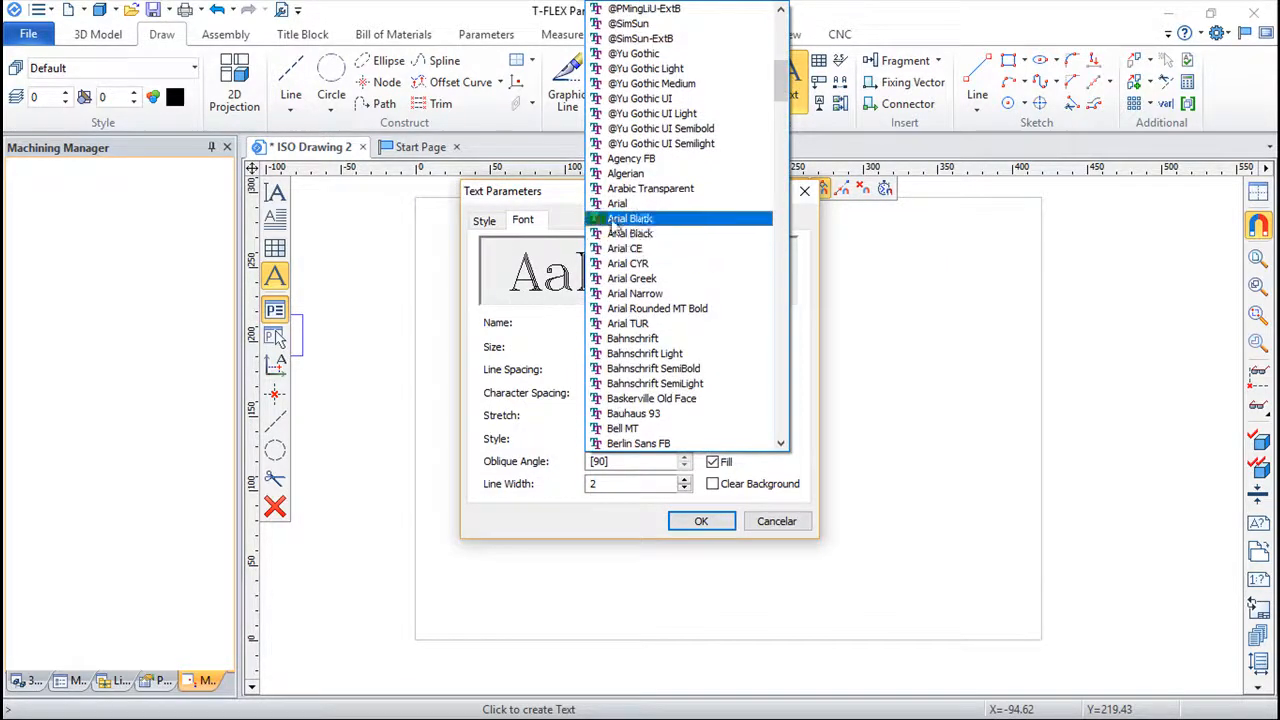
pyautogui.click(618, 205)
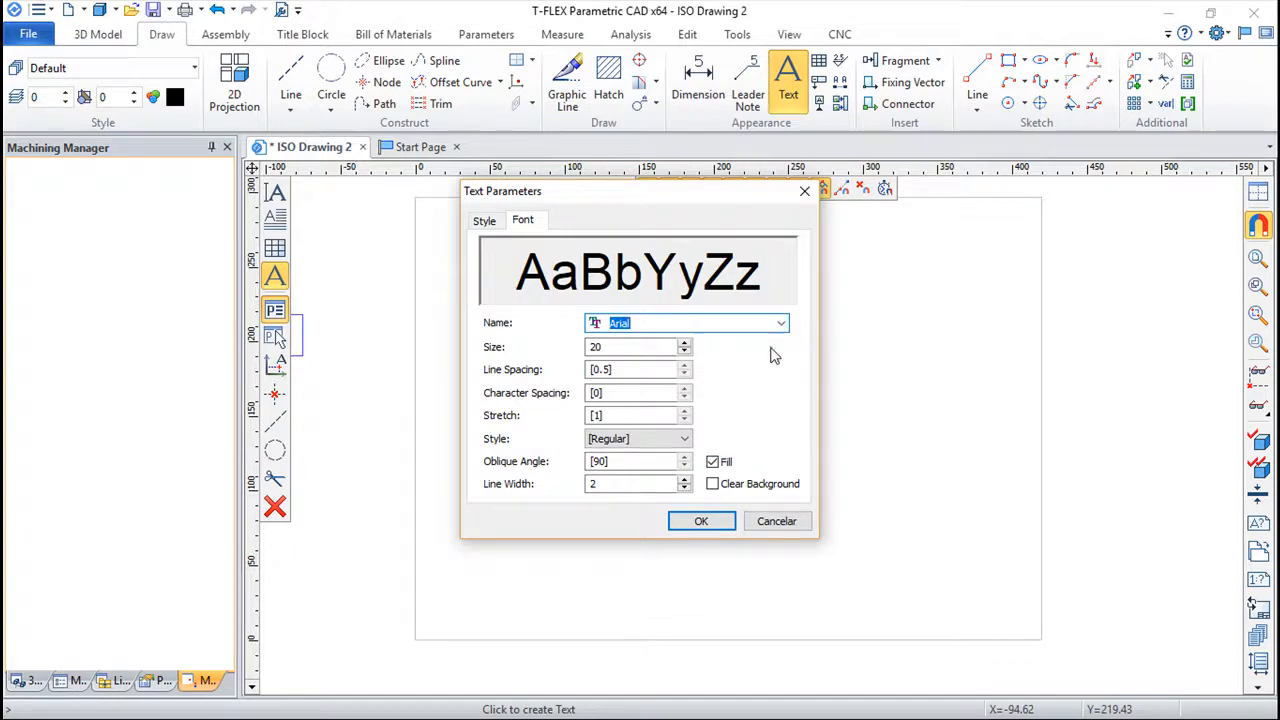
pyautogui.doubleClick(592, 484)
pyautogui.write('.1')
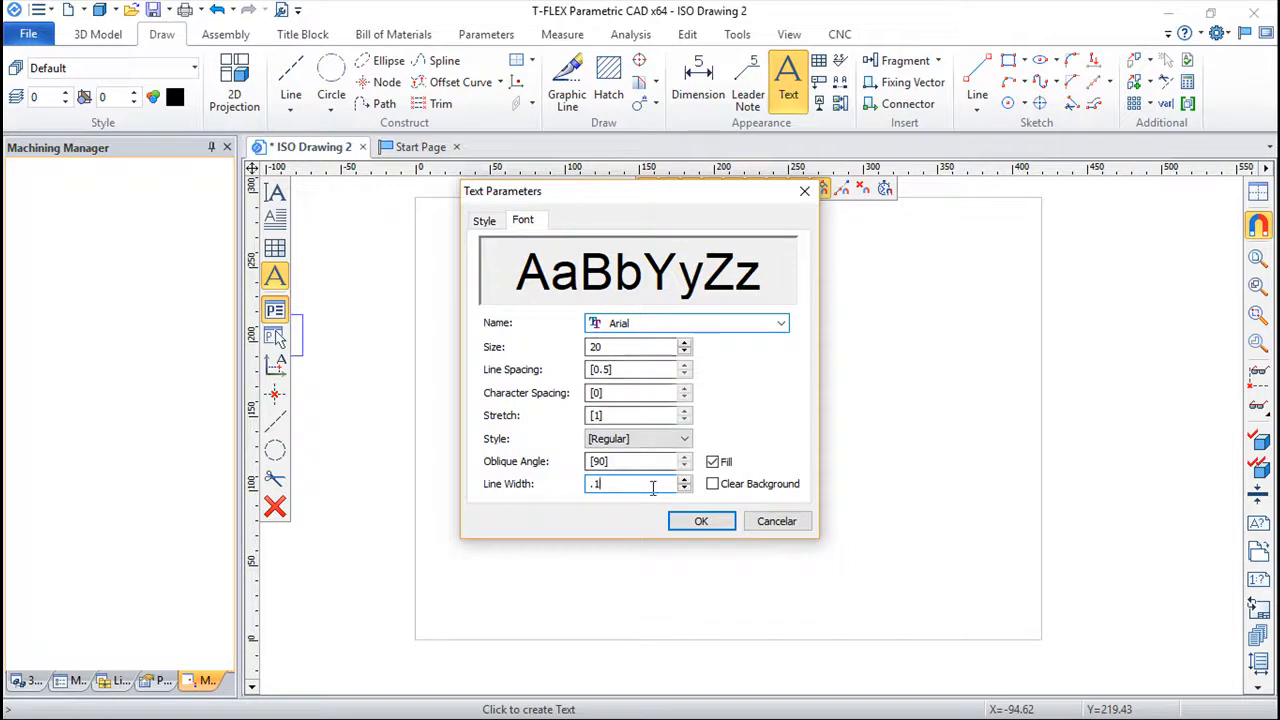
pyautogui.click(703, 524)
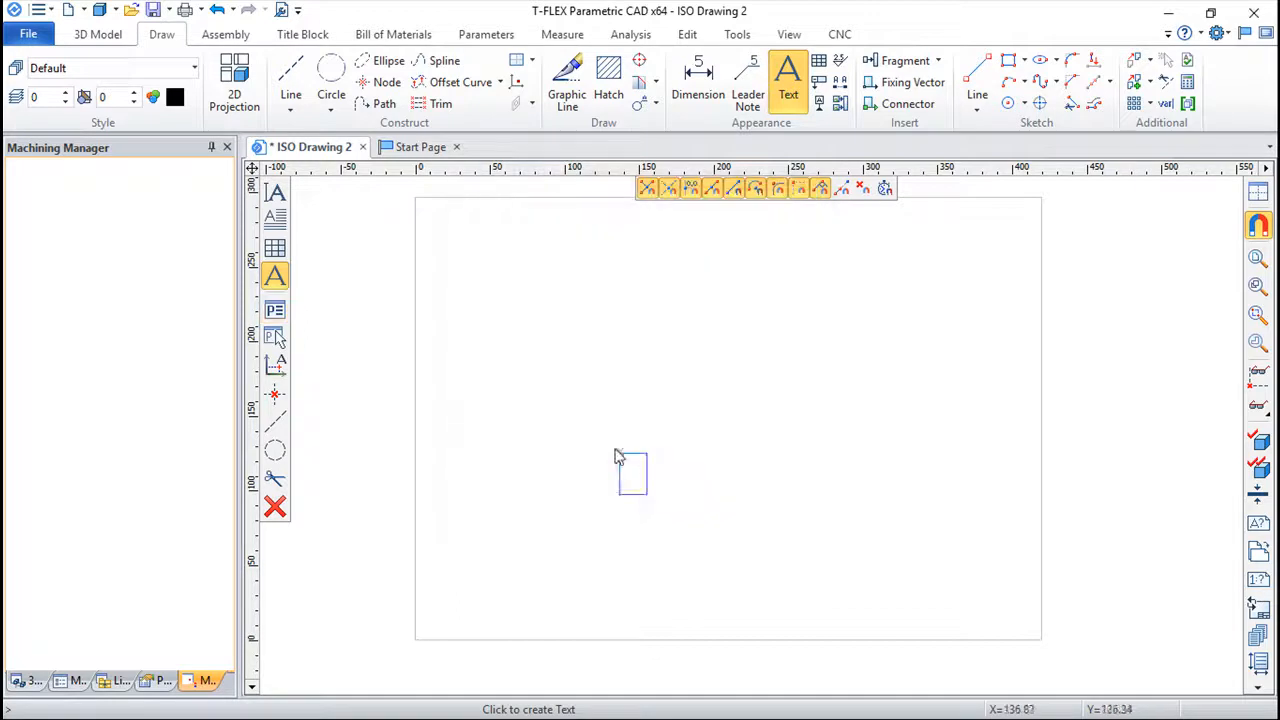
# Place the text "CADsoft" left of centre on the drawing sheet.
pyautogui.click(572, 371)
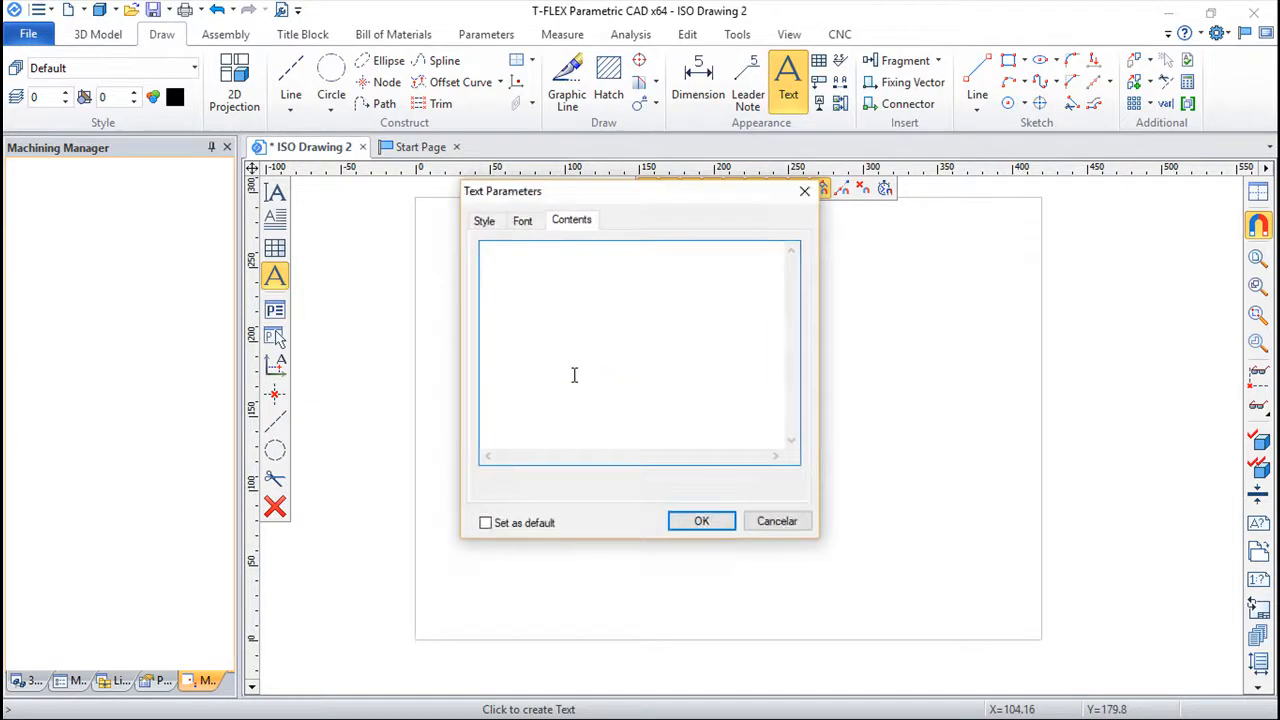
pyautogui.write('CADsoft')
pyautogui.click(689, 523)
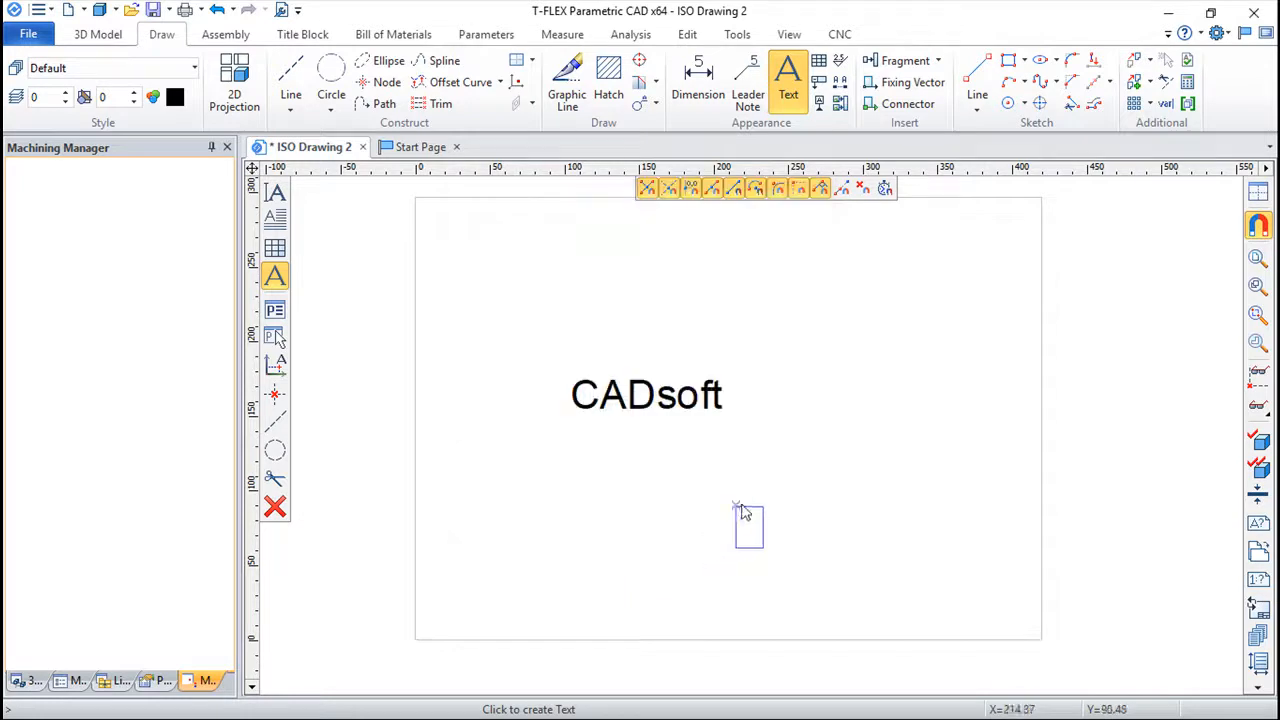
pyautogui.scroll(4, 729, 484)
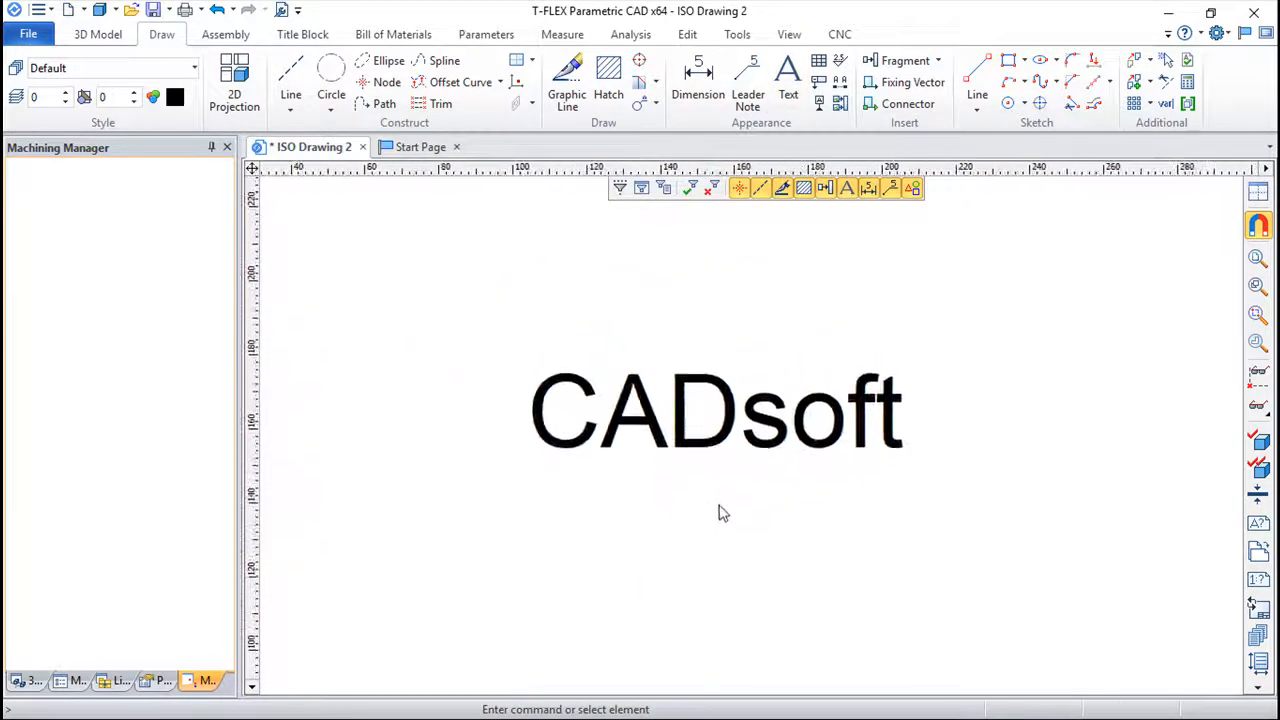
pyautogui.scroll(1, 712, 513)
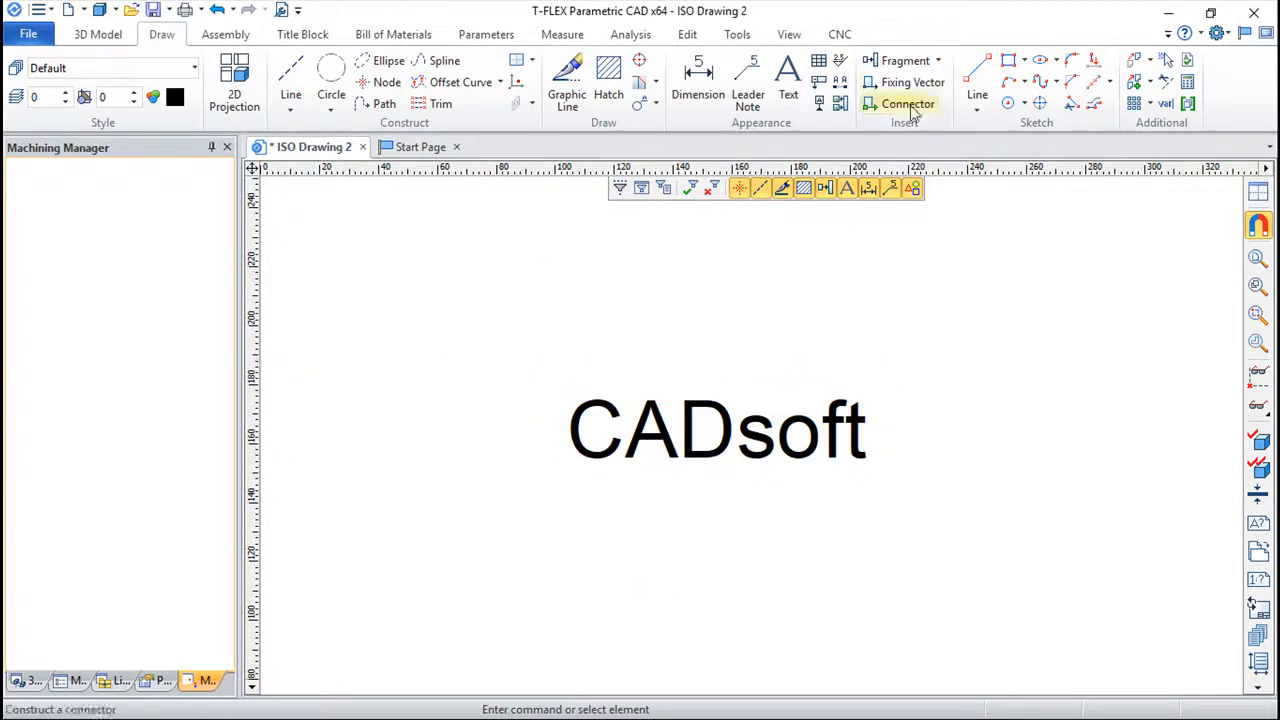
# Start an engraving operation, load the tool file Engraving.too from the desktop and choose tool 1.
pyautogui.click(840, 34)
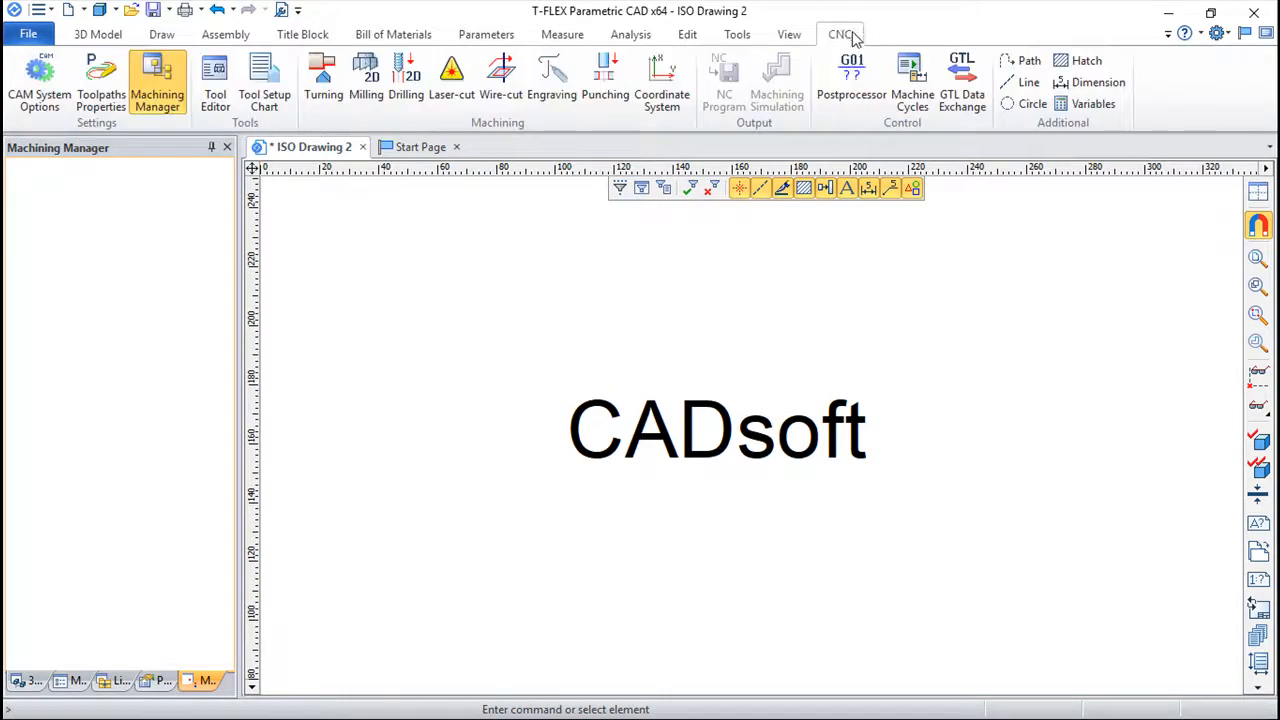
pyautogui.click(553, 77)
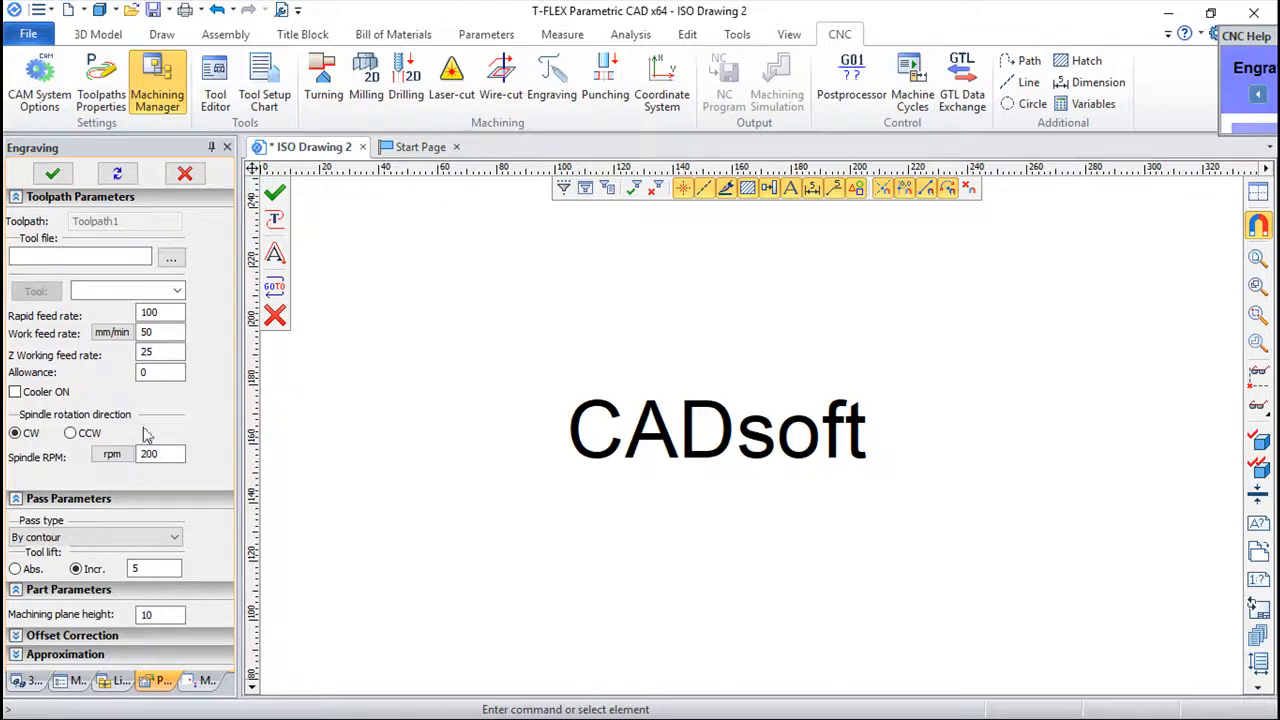
pyautogui.click(171, 258)
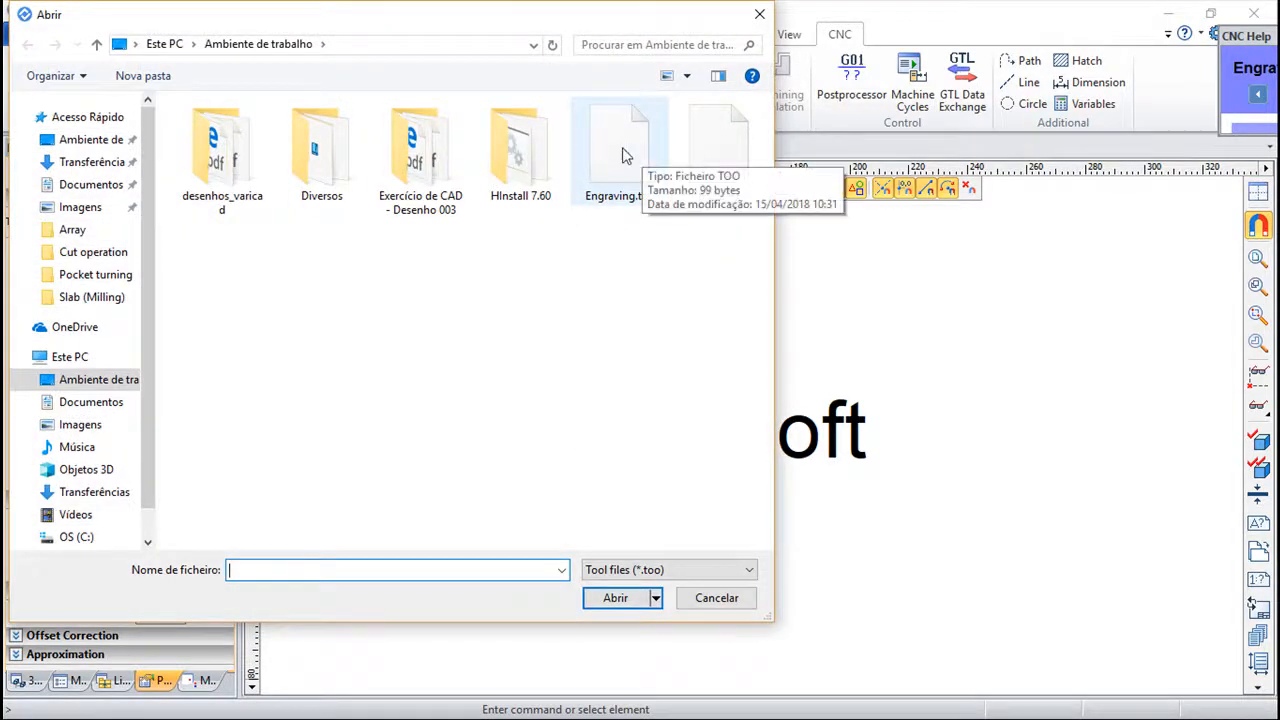
pyautogui.click(619, 165)
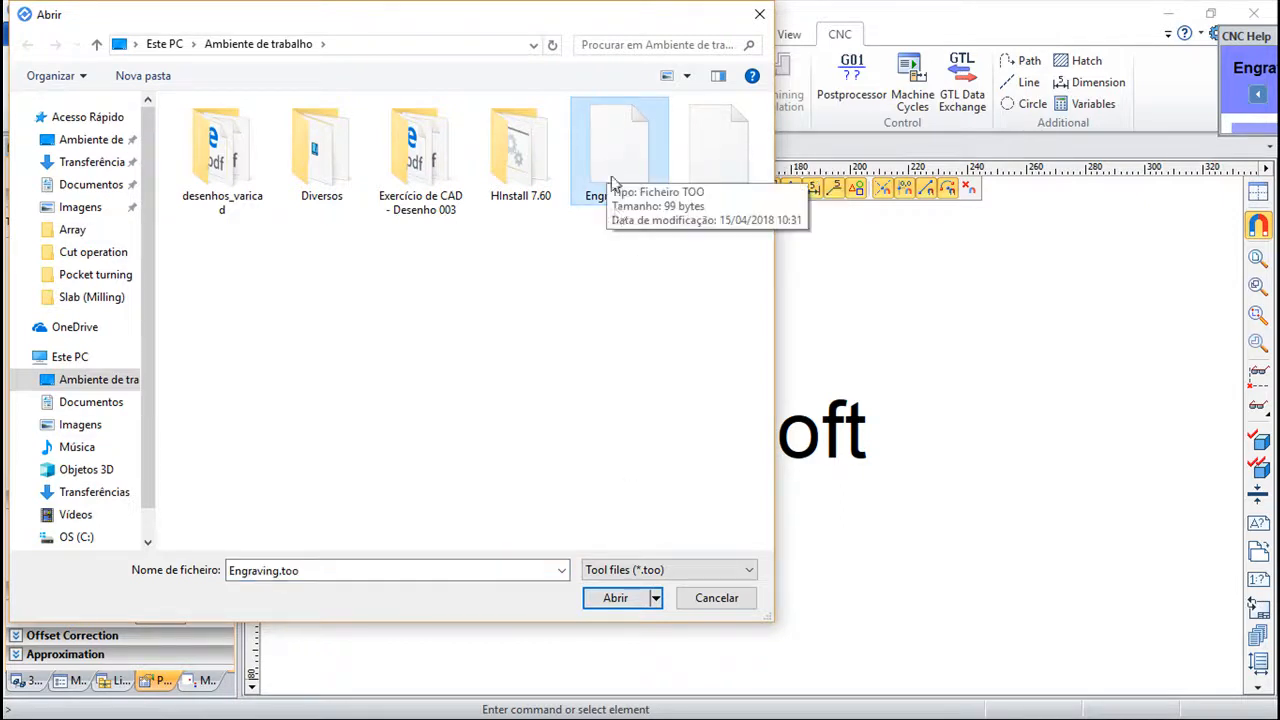
pyautogui.click(615, 598)
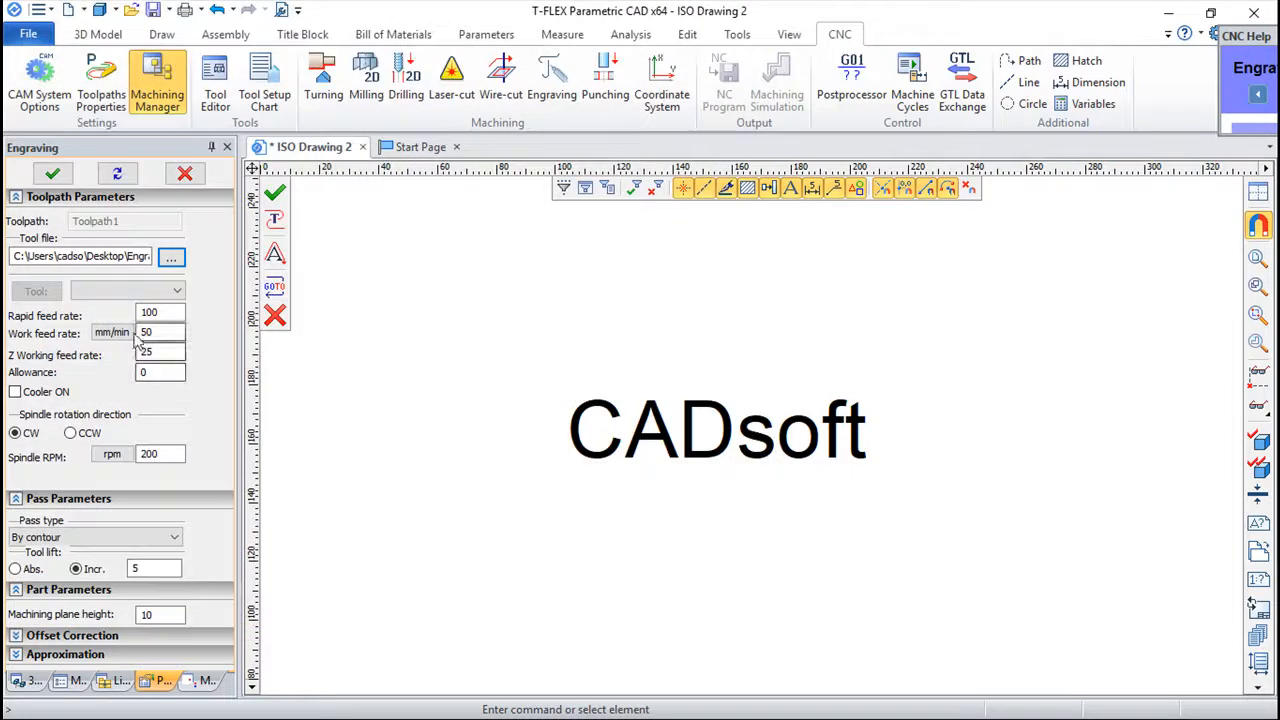
pyautogui.click(178, 291)
pyautogui.click(126, 310)
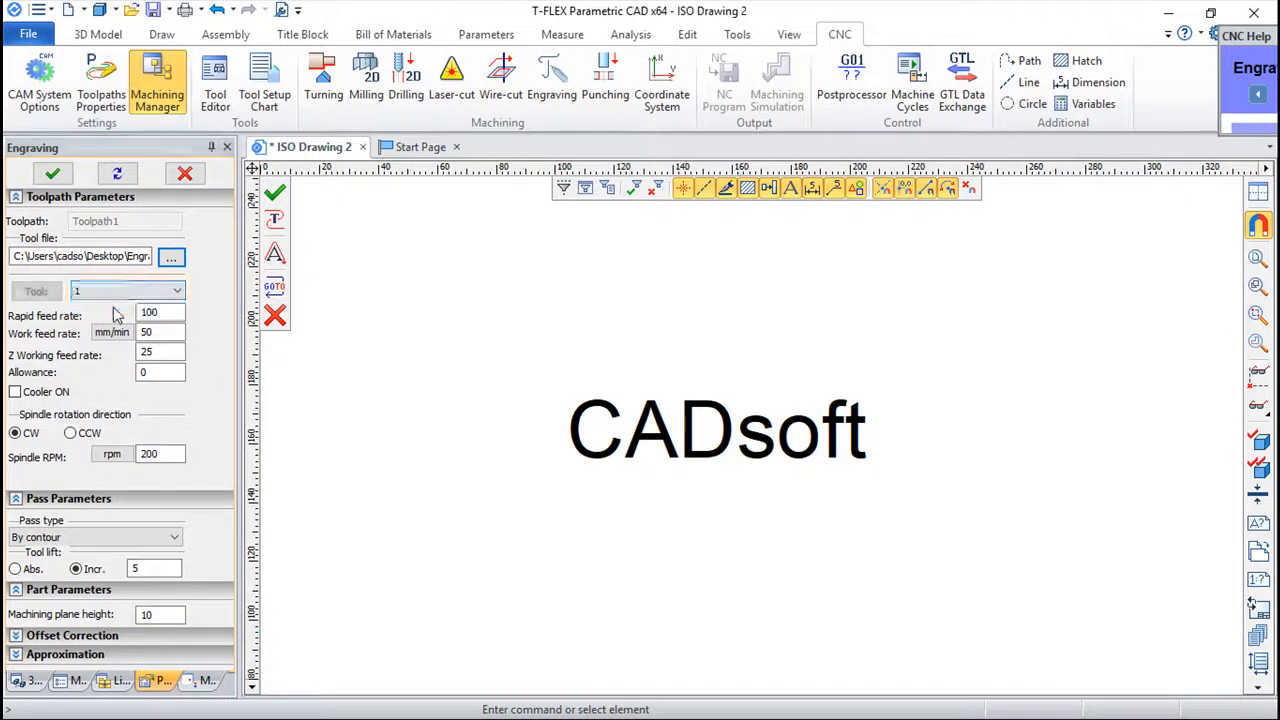
# Examine the geometry of tool 1 and the engraving's pass type, offset correction and approximation settings.
pyautogui.click(36, 291)
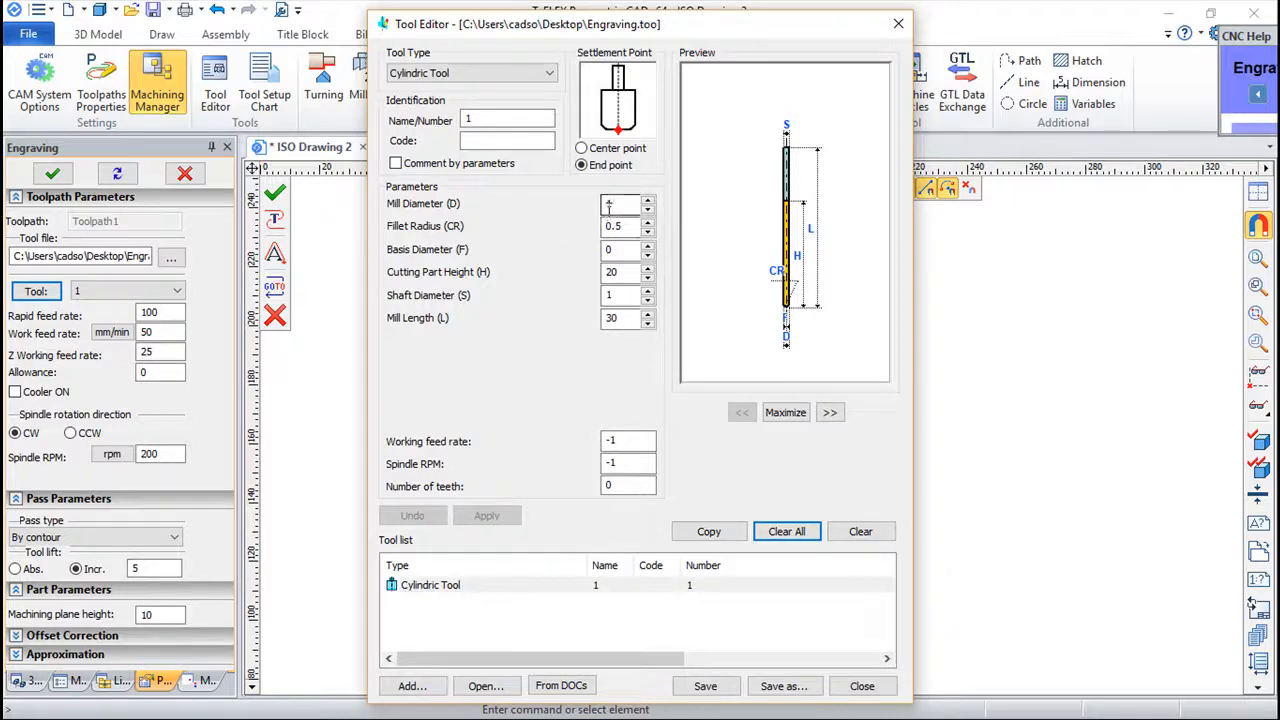
pyautogui.click(862, 686)
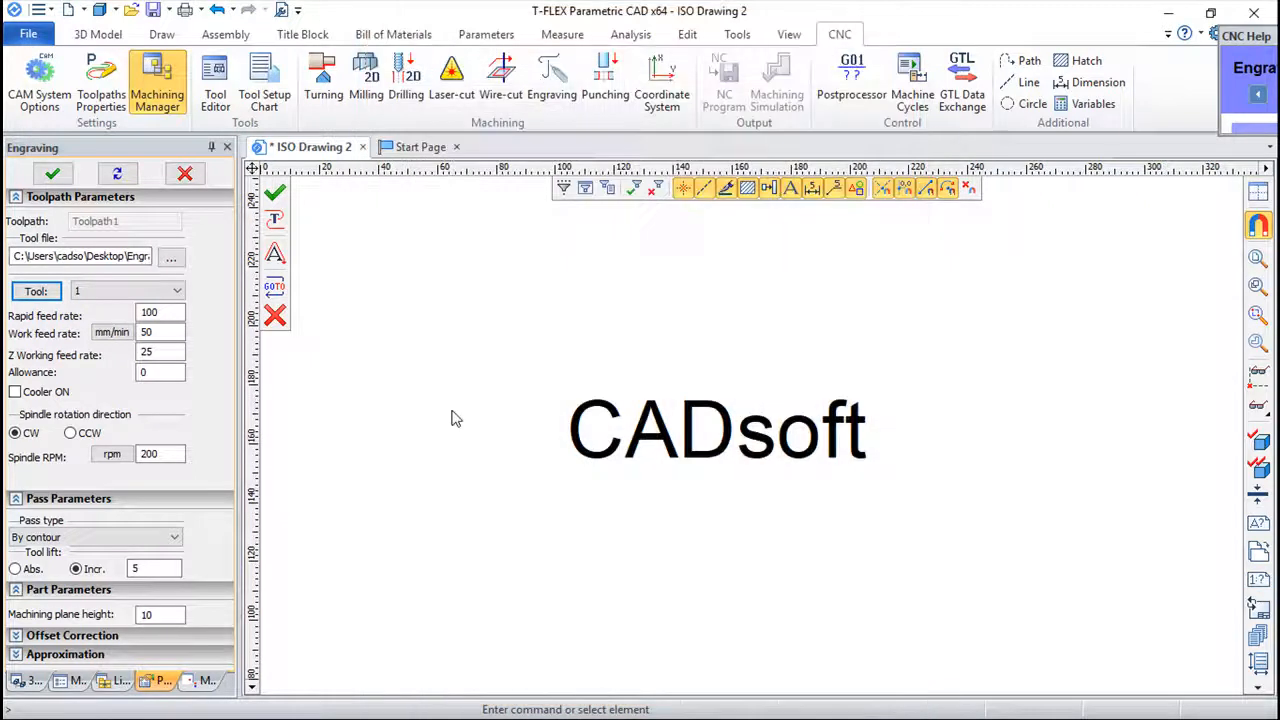
pyautogui.click(173, 539)
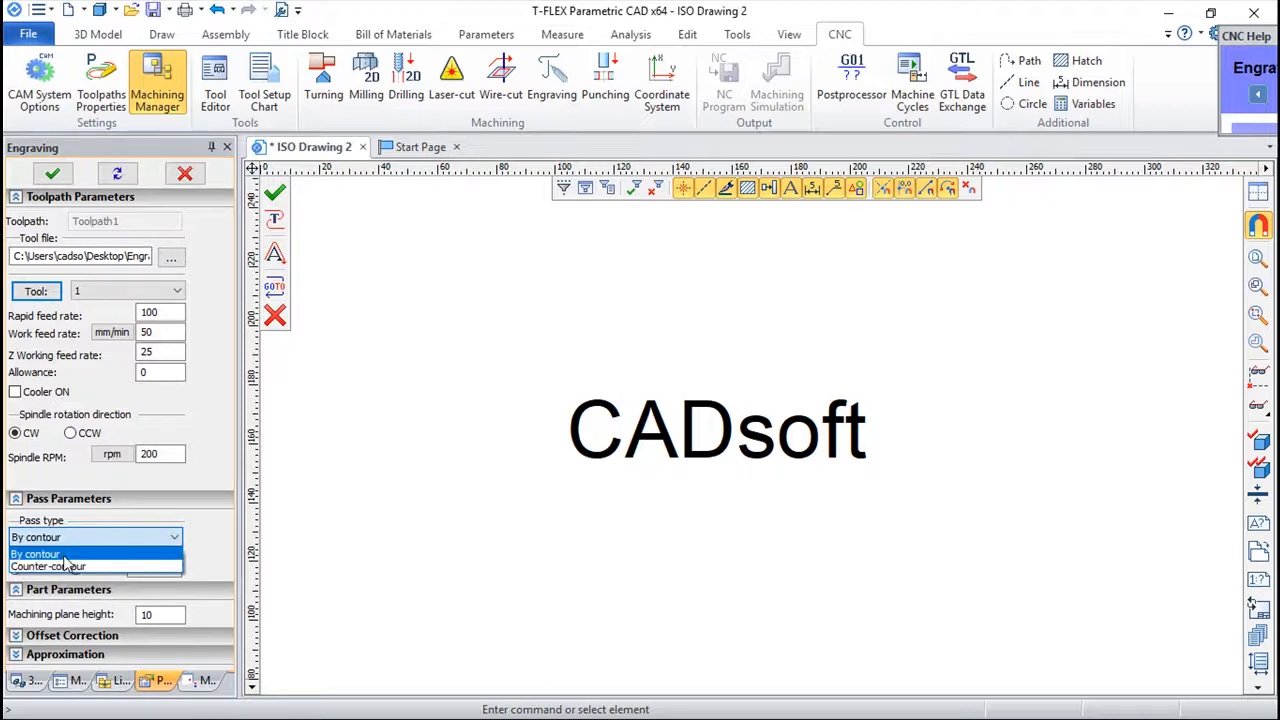
pyautogui.click(63, 555)
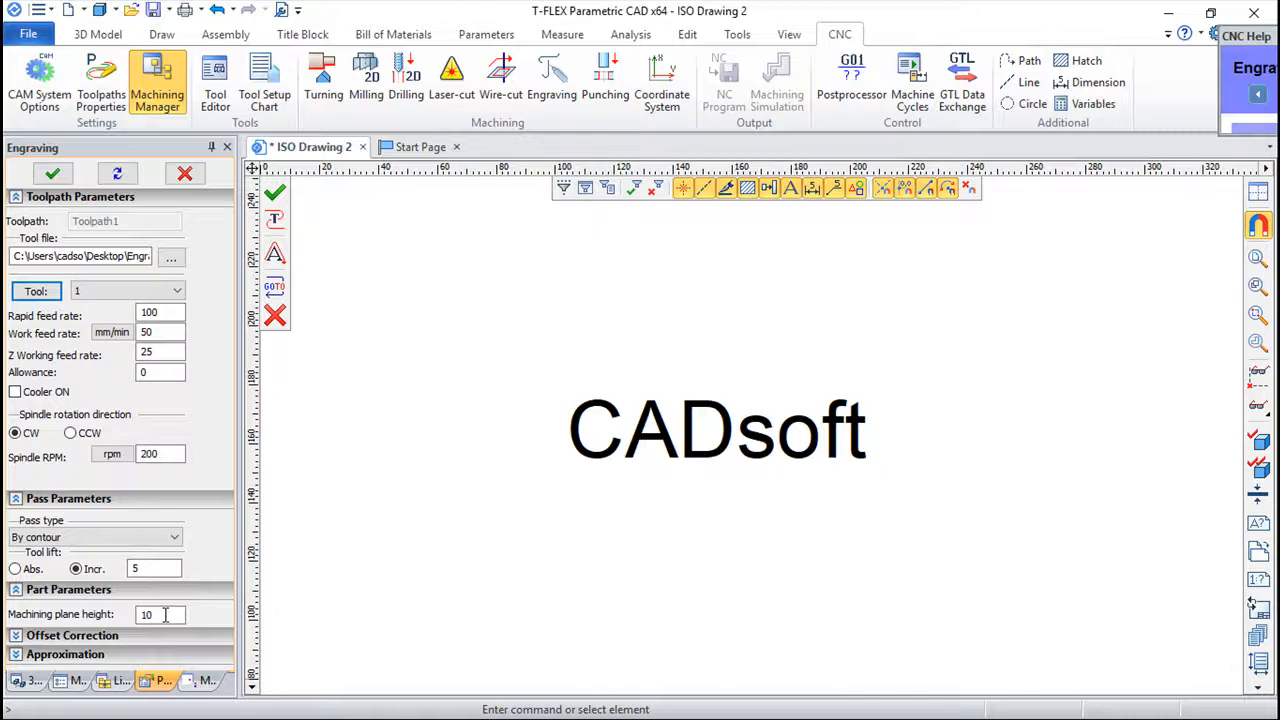
pyautogui.click(22, 636)
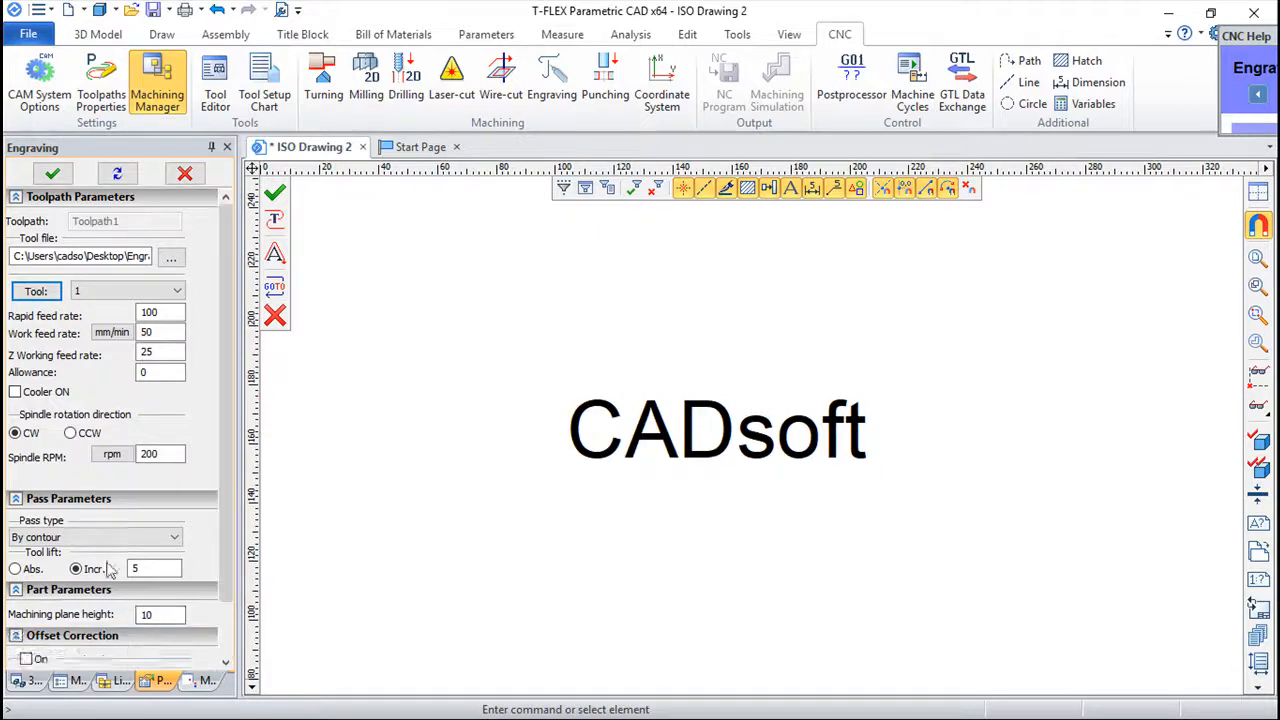
pyautogui.scroll(-1, 230, 532)
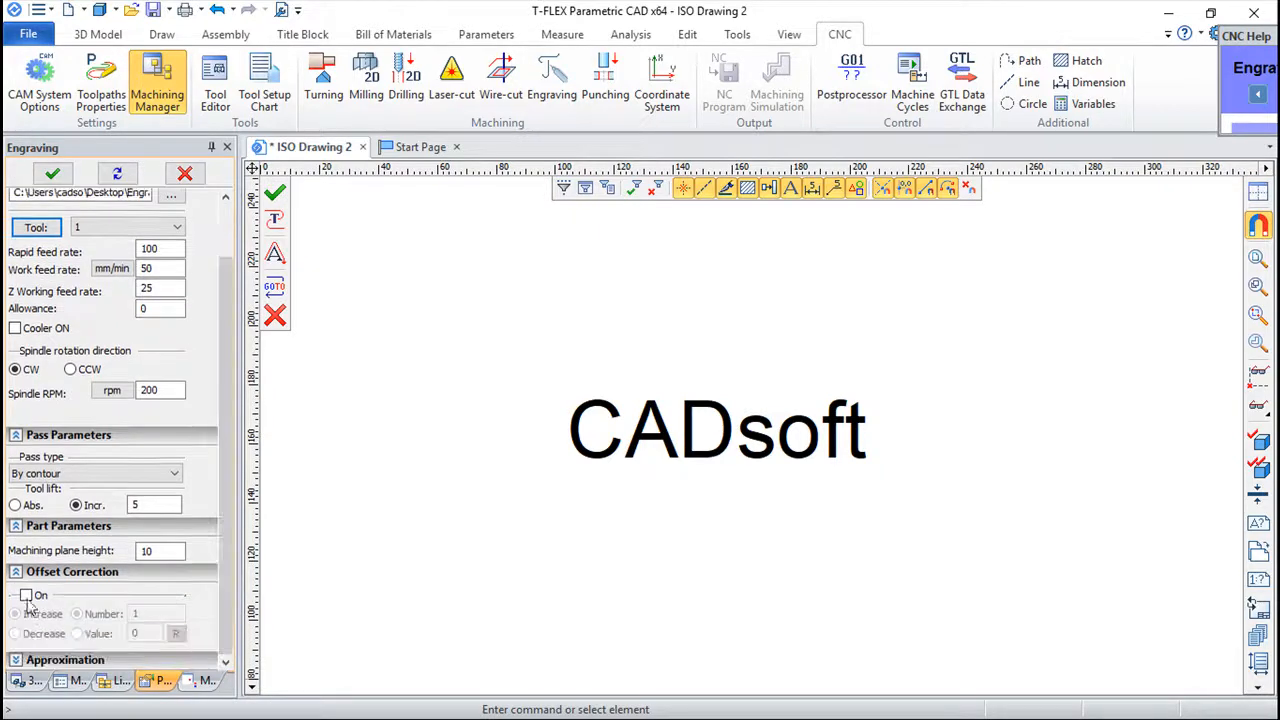
pyautogui.click(15, 571)
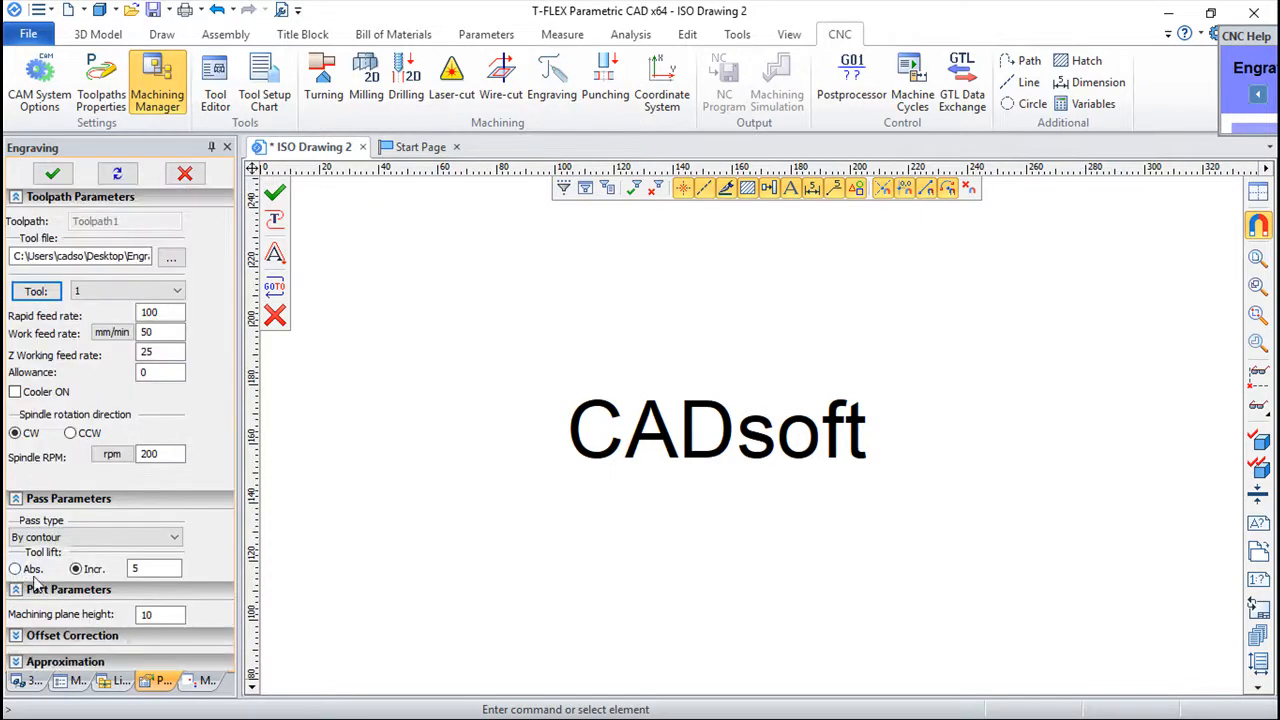
pyautogui.click(15, 655)
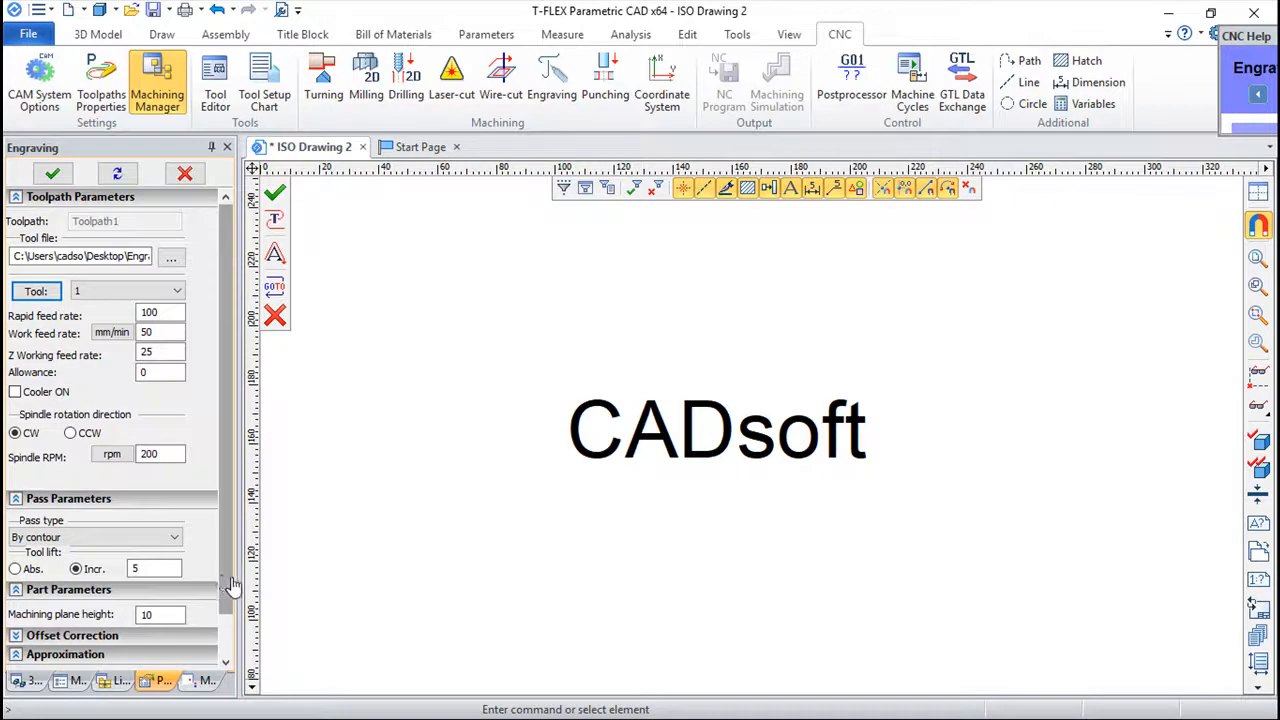
pyautogui.scroll(-2, 226, 590)
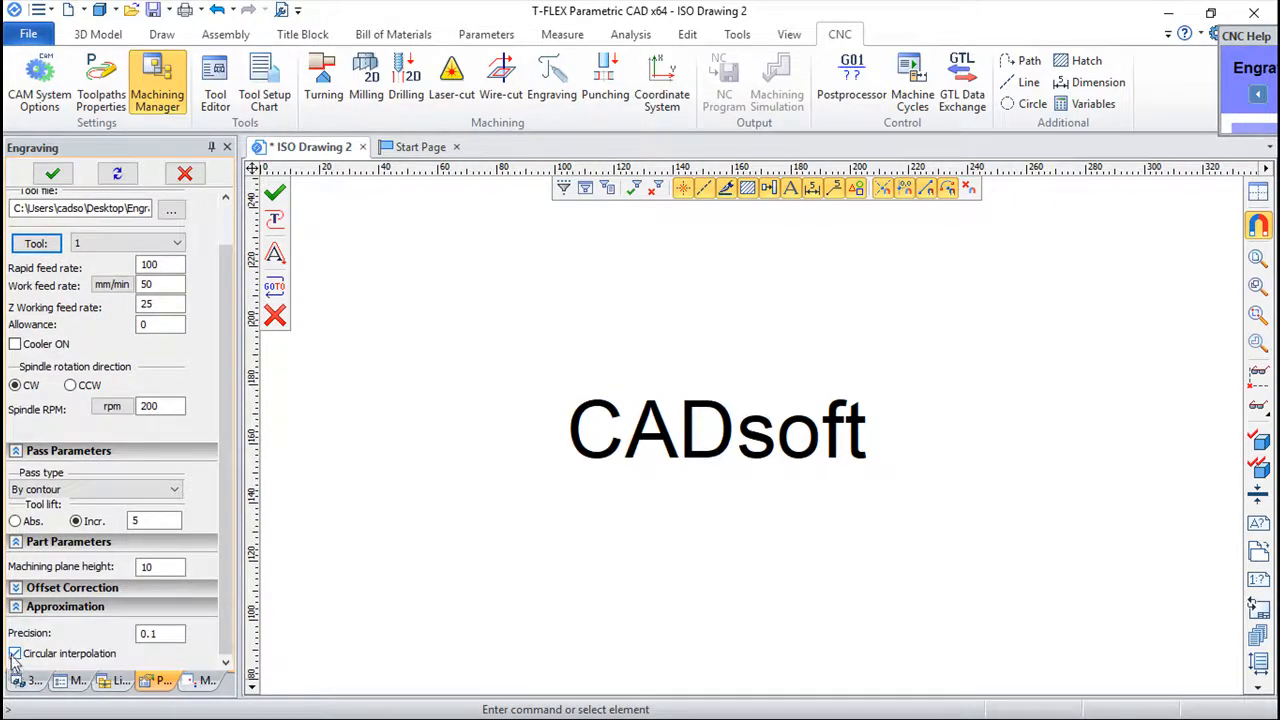
pyautogui.scroll(2, 228, 424)
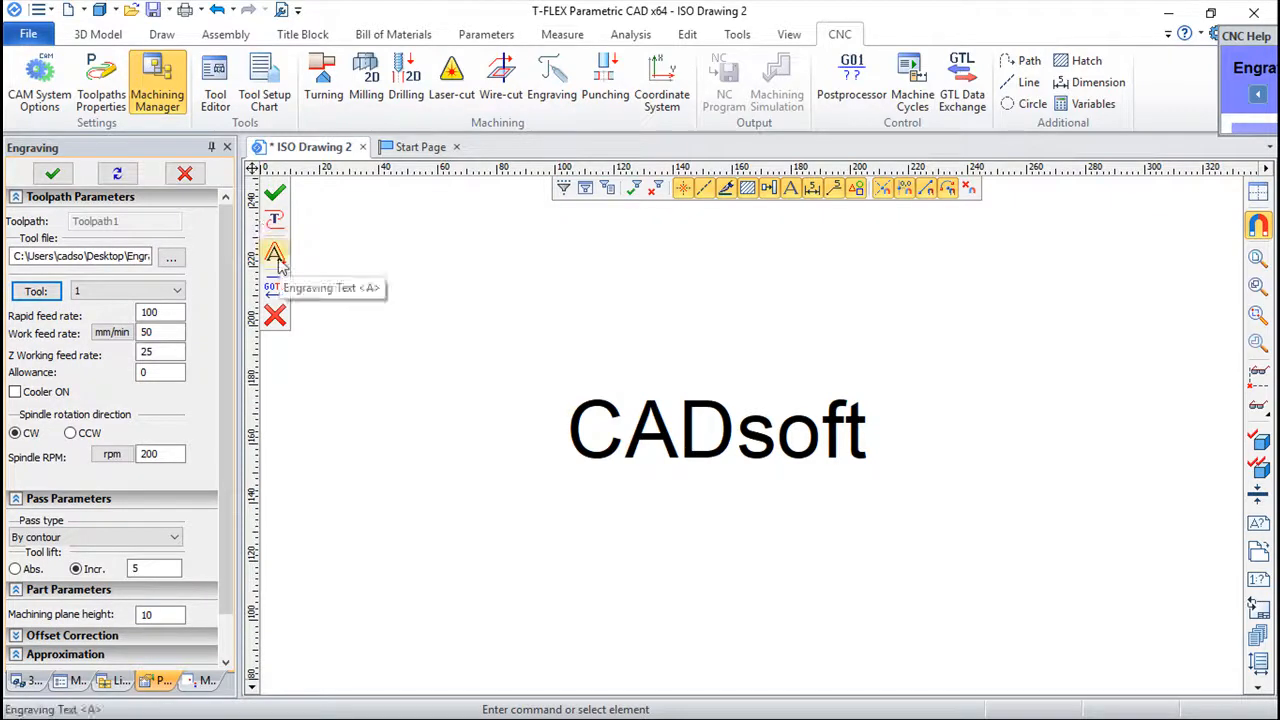
# Create a text engraving toolpath on the CADsoft text.
pyautogui.click(275, 255)
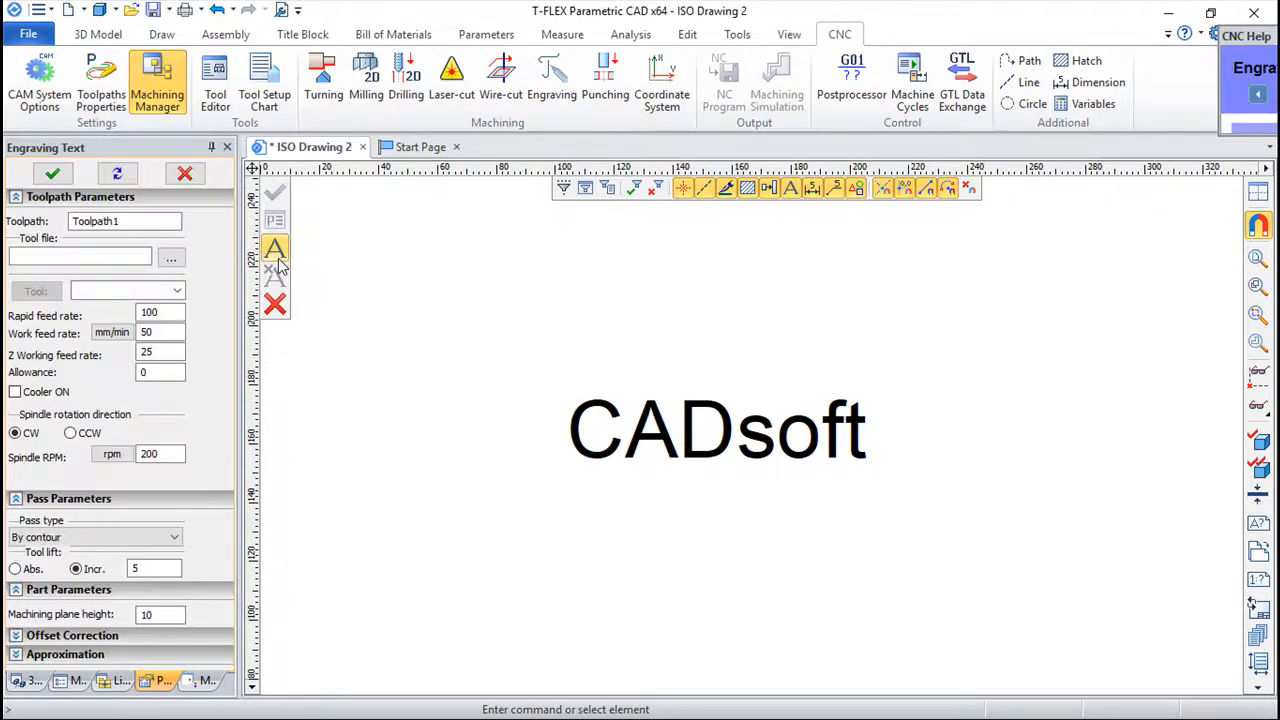
pyautogui.click(580, 410)
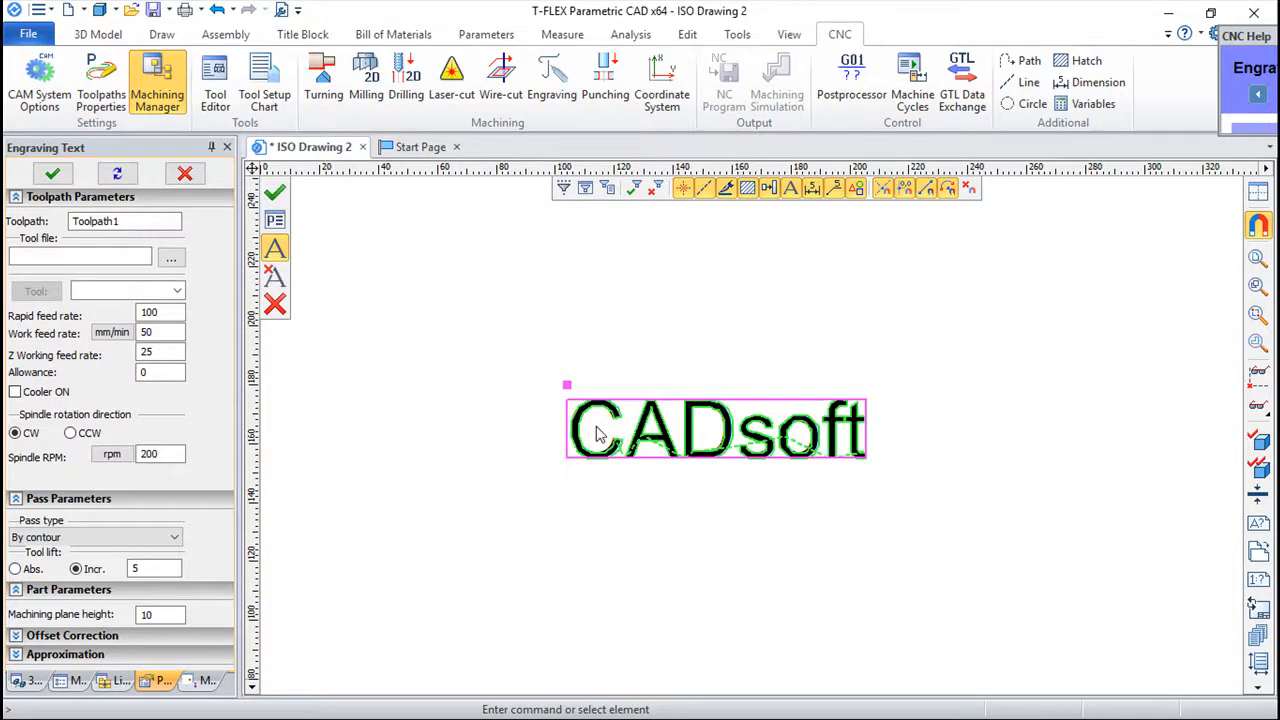
pyautogui.click(276, 194)
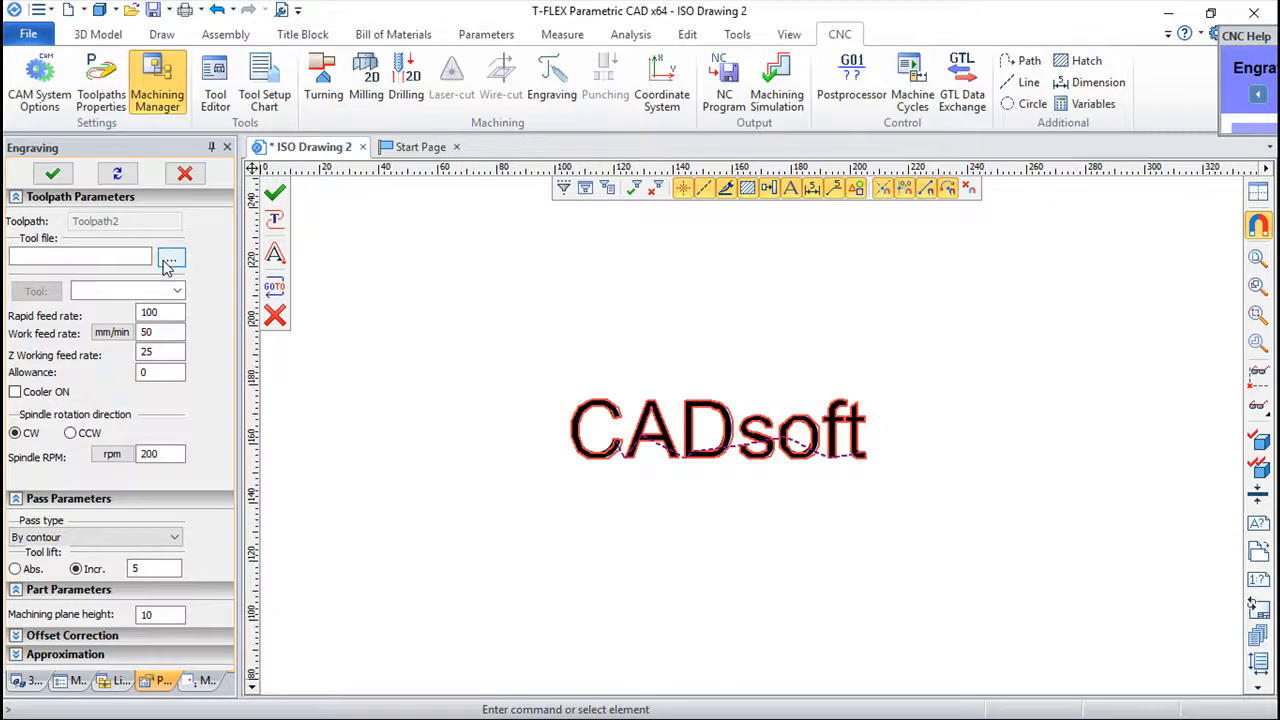
# Play the machining simulation of the text engraving toolpath and exit it.
pyautogui.click(777, 88)
pyautogui.scroll(3, 825, 372)
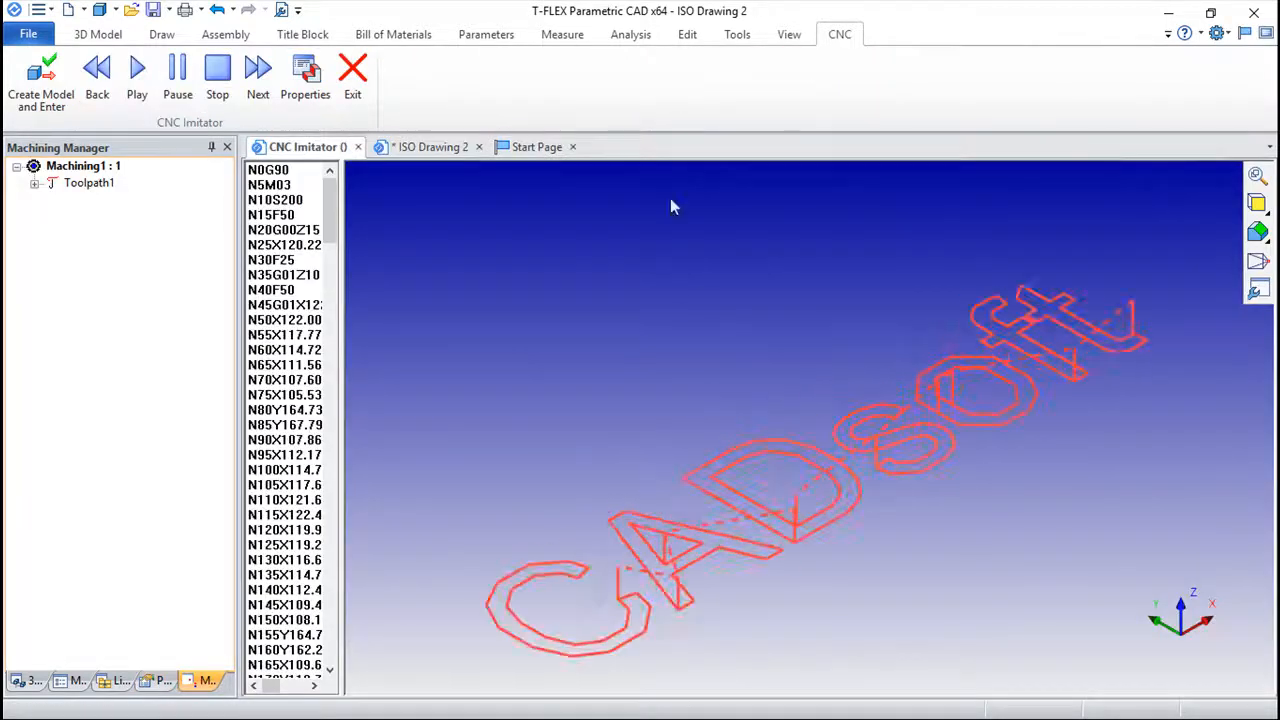
pyautogui.click(135, 75)
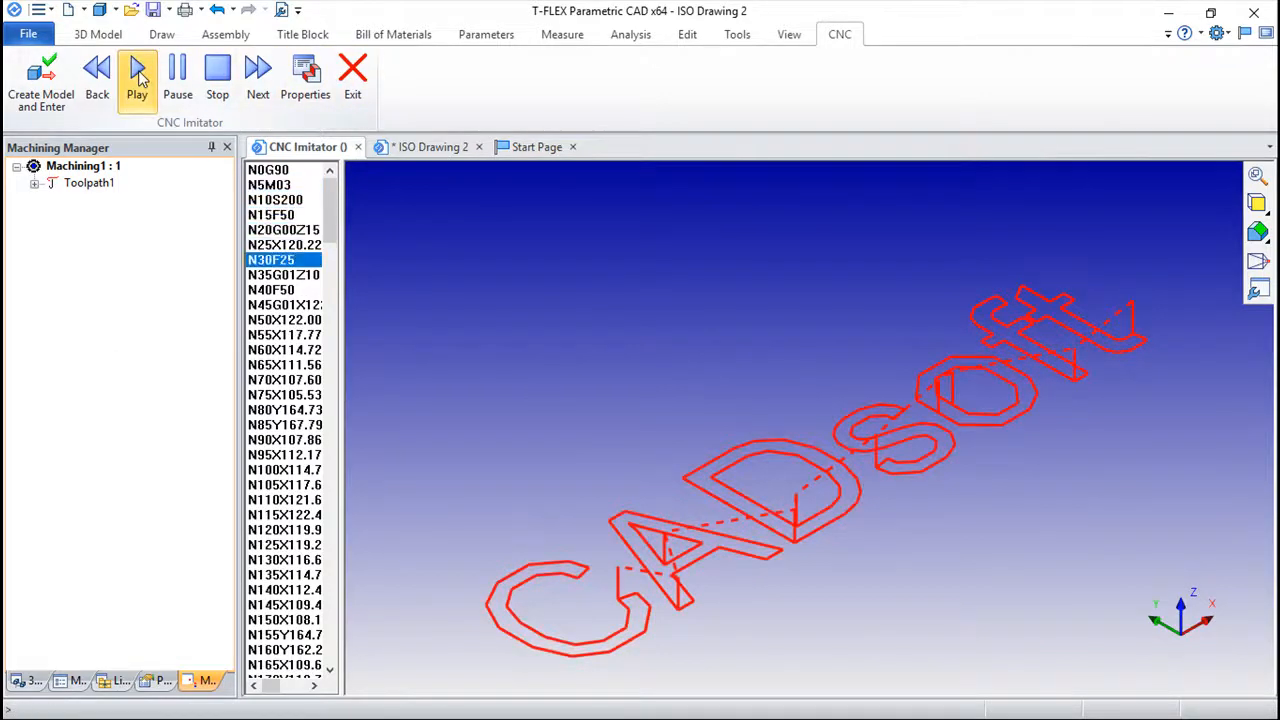
pyautogui.click(352, 72)
# Edit Toolpath1 to use tool 1 from the desktop tool file Engraving.too.
pyautogui.doubleClick(89, 186)
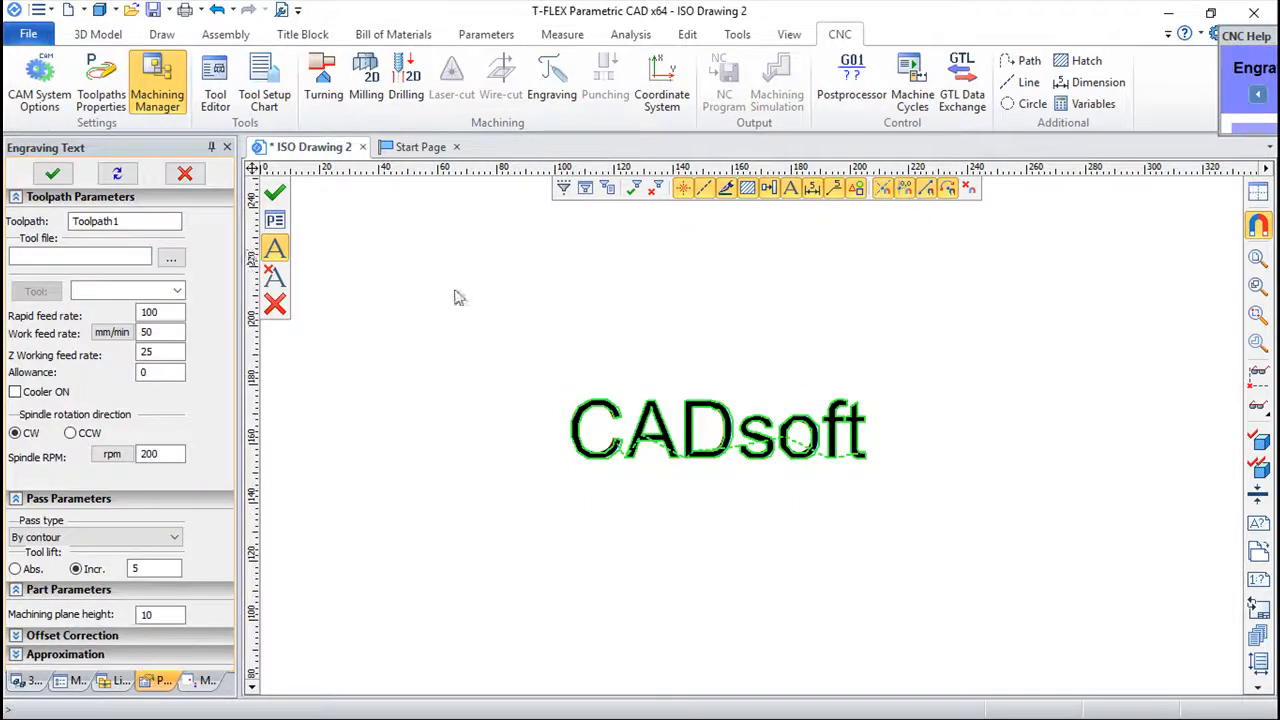
pyautogui.click(171, 257)
pyautogui.click(618, 200)
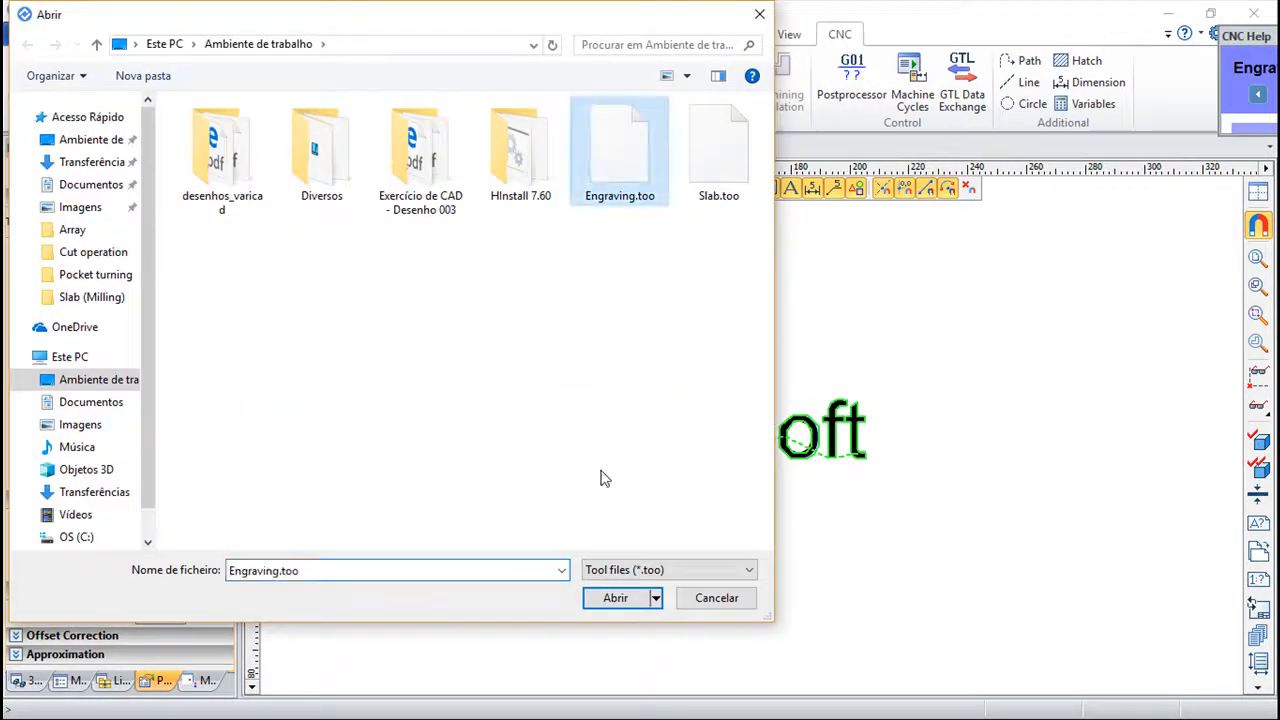
pyautogui.click(622, 601)
pyautogui.click(167, 292)
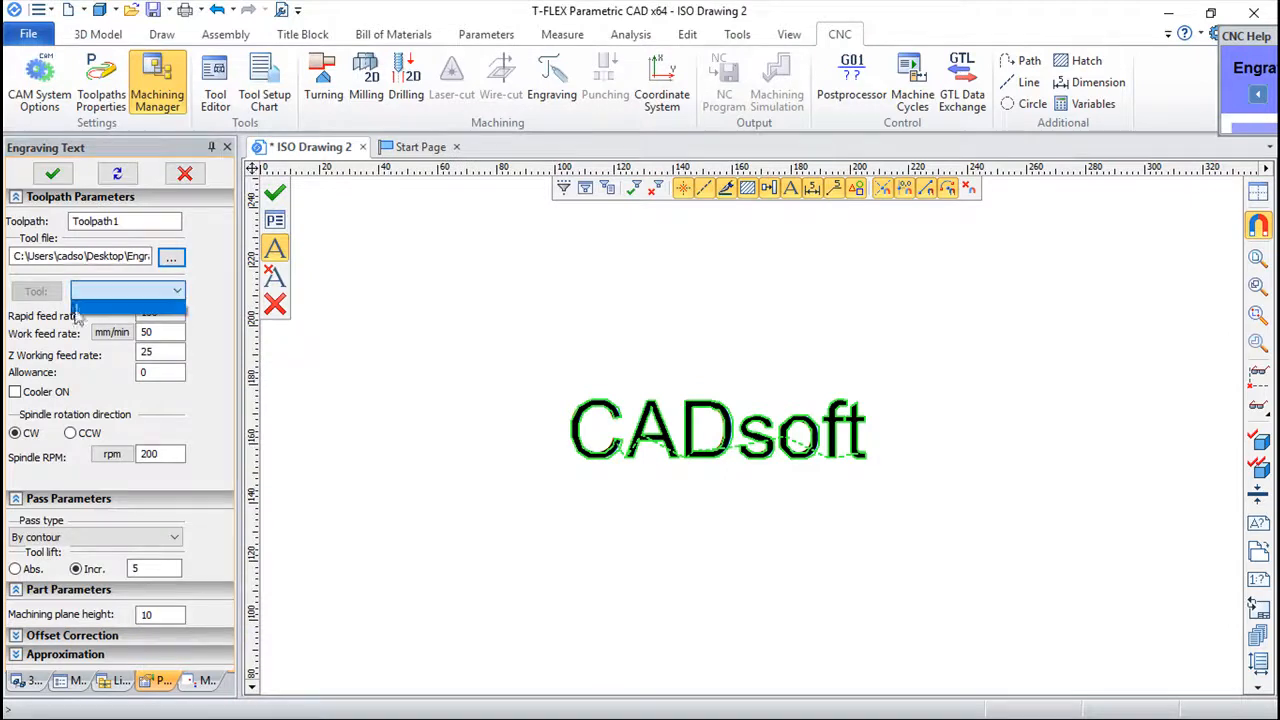
pyautogui.click(84, 312)
pyautogui.click(280, 190)
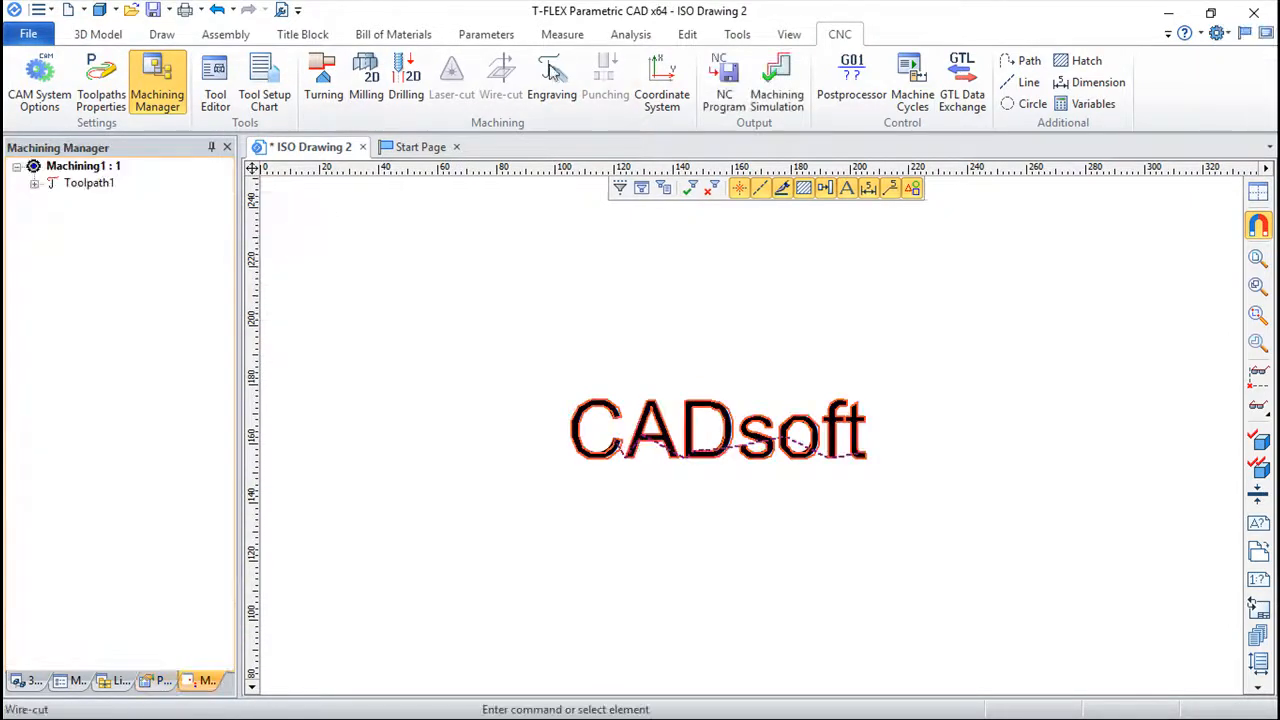
# Run the machining simulation of Toolpath1 with its assigned tool and exit it.
pyautogui.click(777, 100)
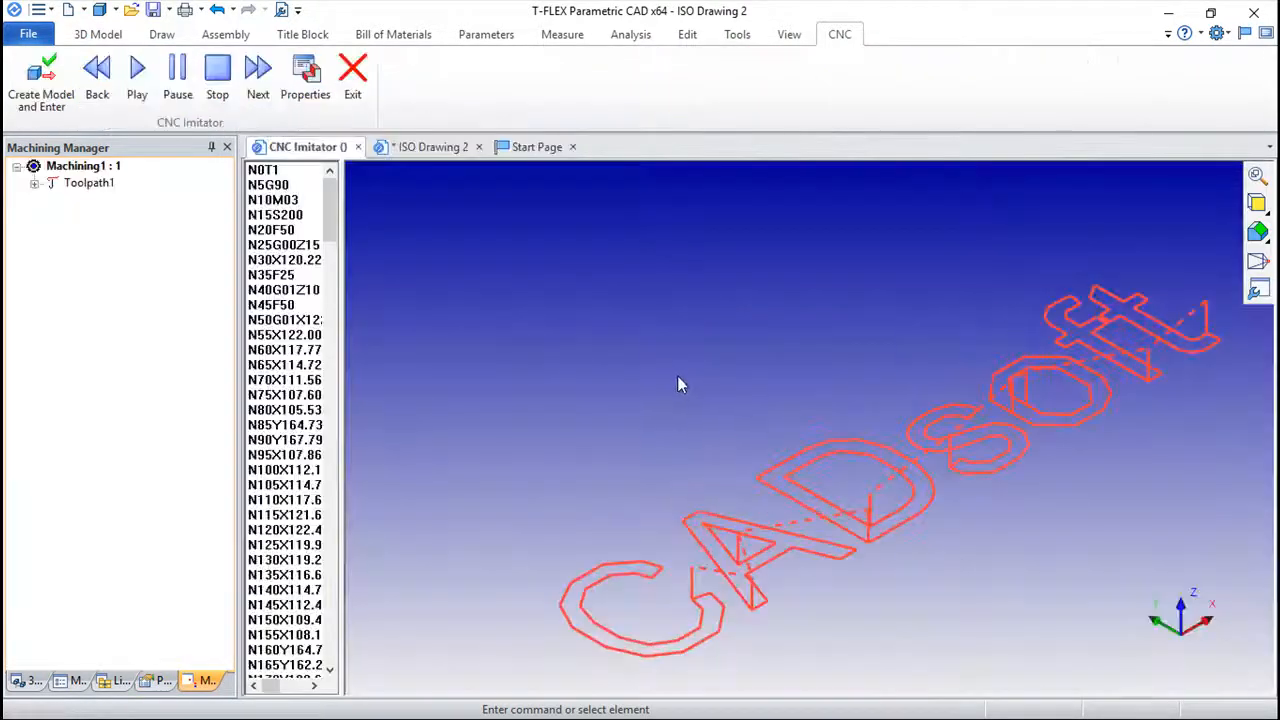
pyautogui.click(137, 72)
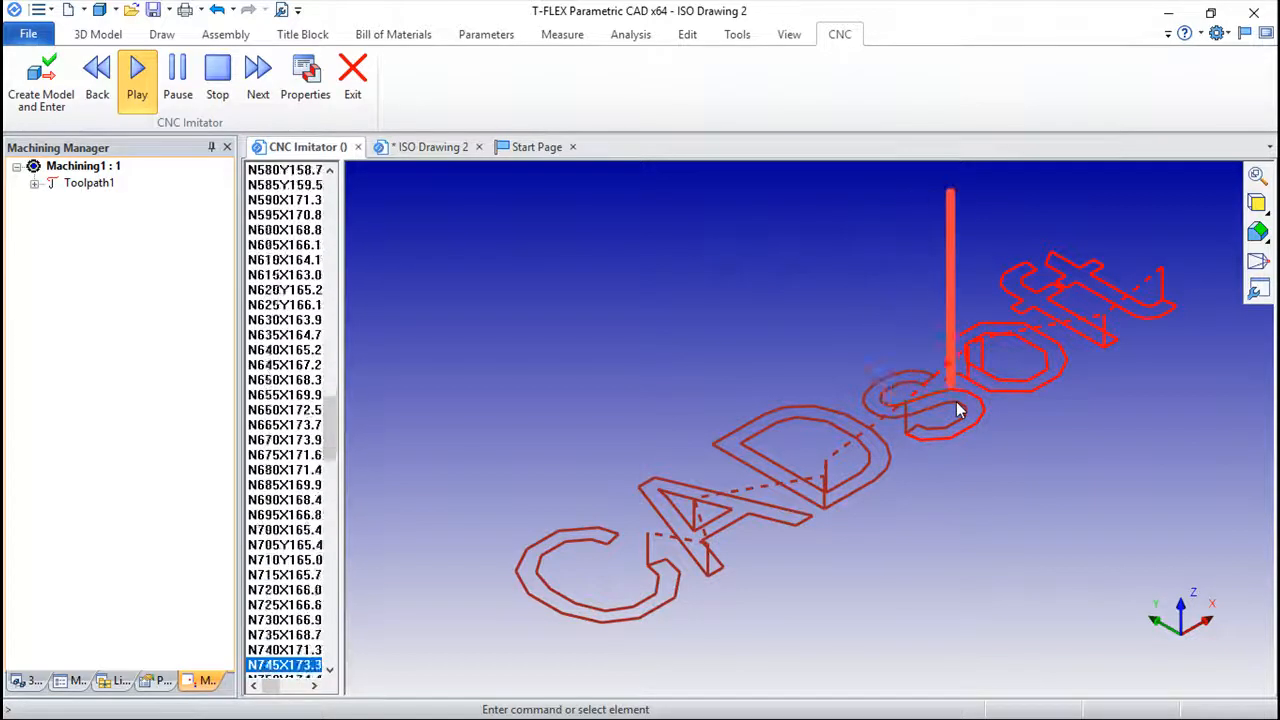
pyautogui.click(352, 75)
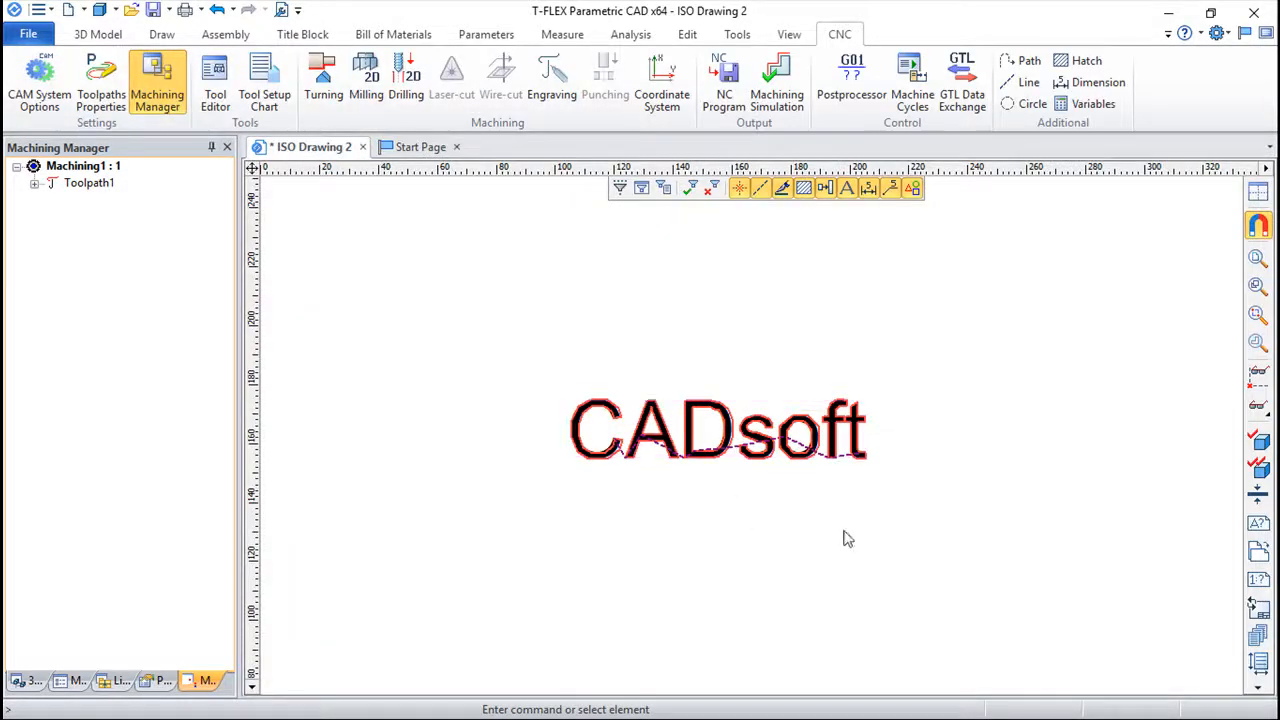
# Start a new text and set its font to Triplex.shx in the text parameters.
pyautogui.scroll(-1, 811, 514)
pyautogui.moveTo(805, 469)
pyautogui.mouseDown(button='middle')
pyautogui.moveTo(739, 373)
pyautogui.moveTo(741, 351)
pyautogui.mouseUp(button='middle')
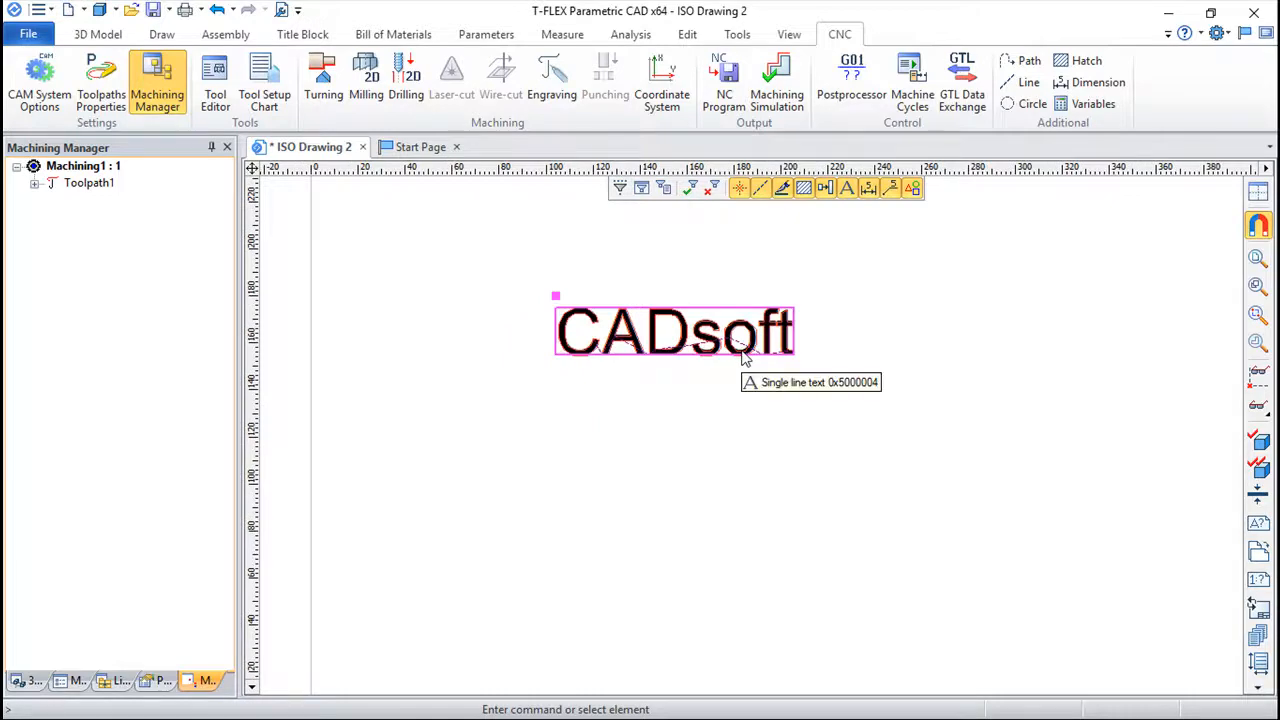
pyautogui.click(161, 34)
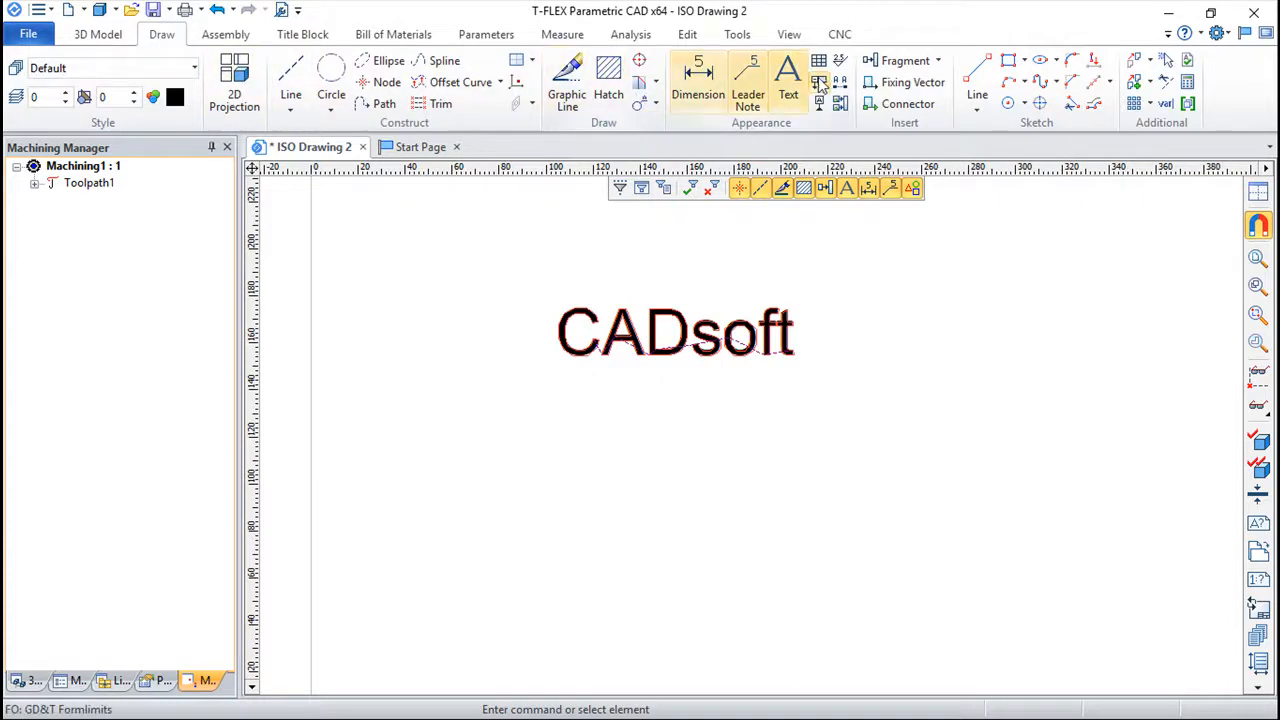
pyautogui.click(788, 80)
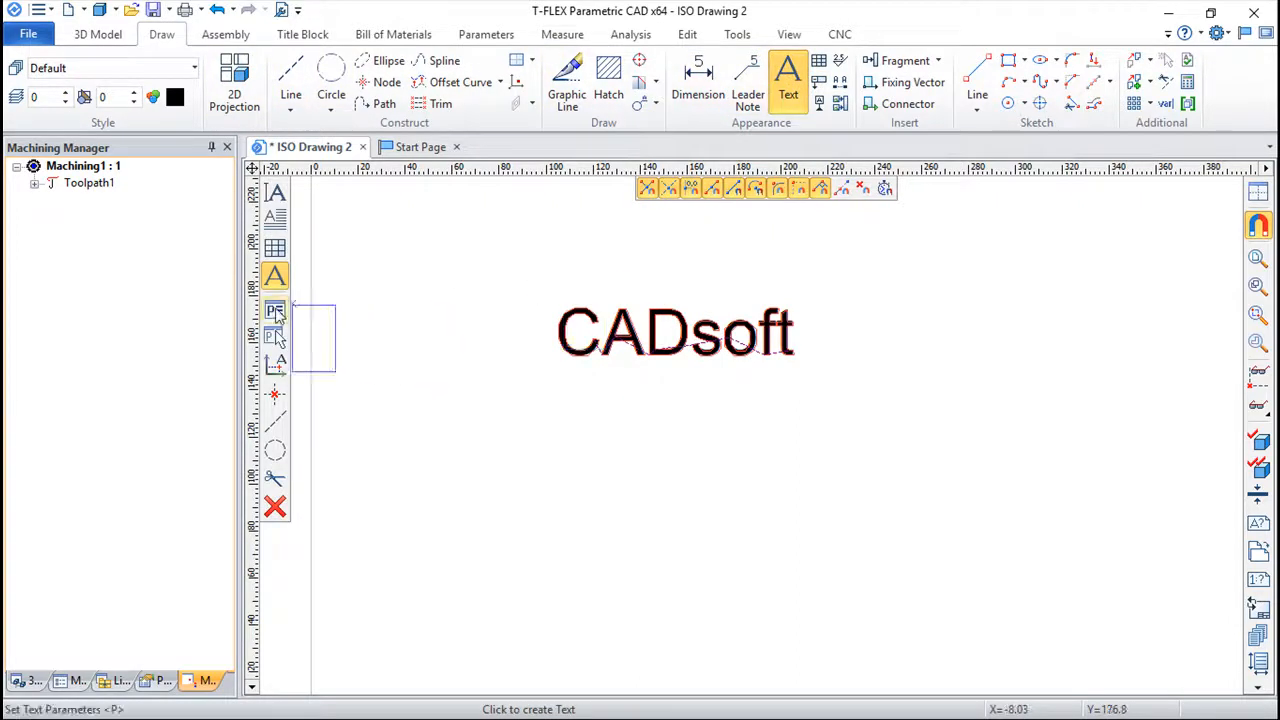
pyautogui.click(275, 311)
pyautogui.click(535, 221)
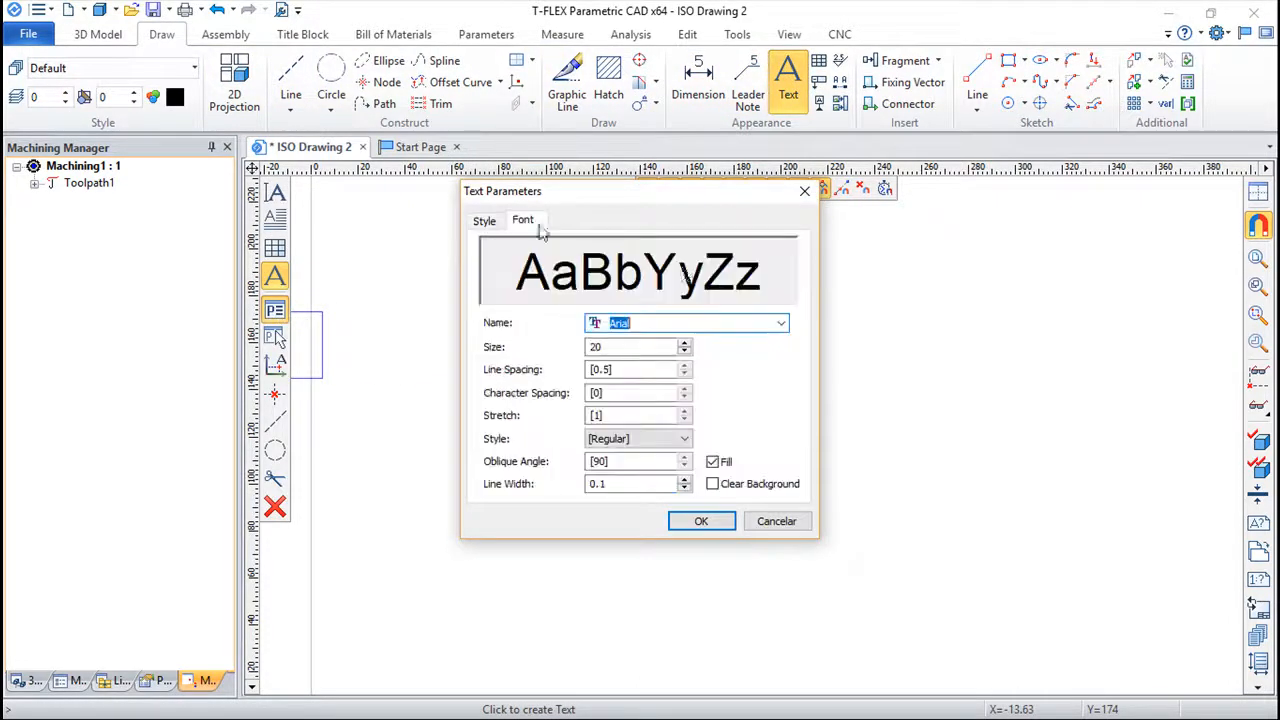
pyautogui.click(783, 327)
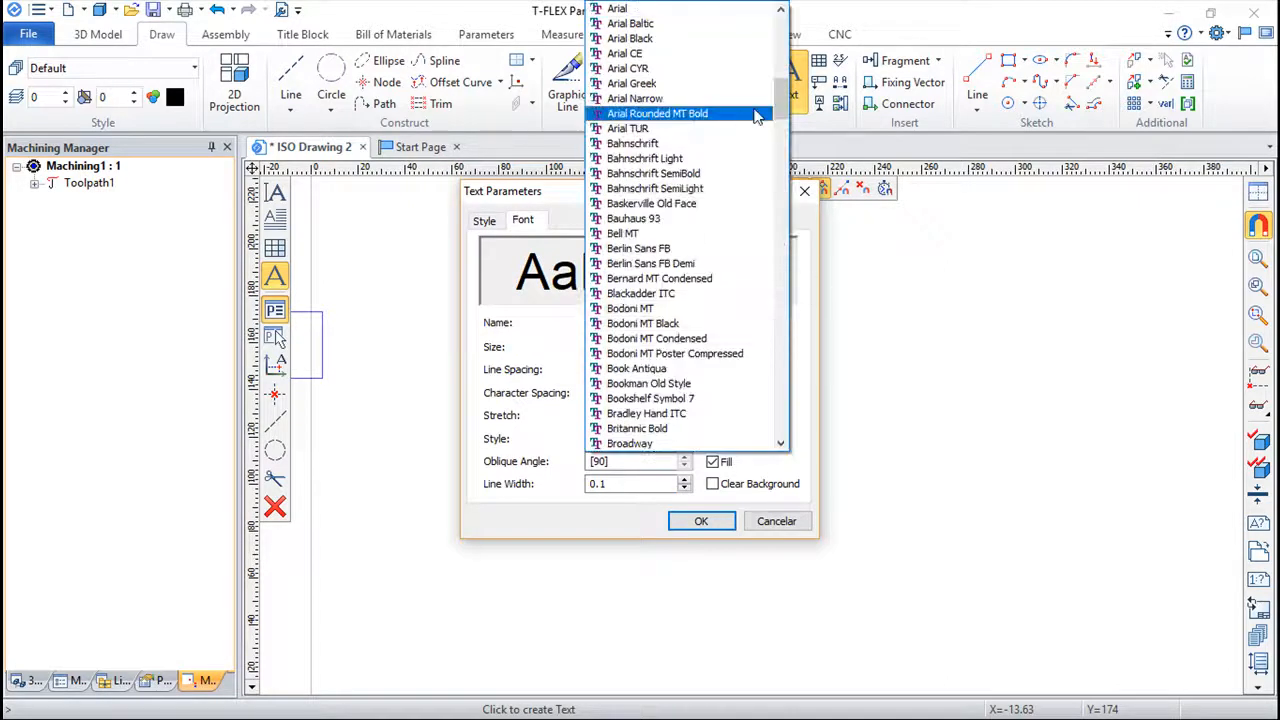
pyautogui.moveTo(782, 20)
pyautogui.mouseDown()
pyautogui.moveTo(785, 45)
pyautogui.moveTo(786, 25)
pyautogui.mouseUp()
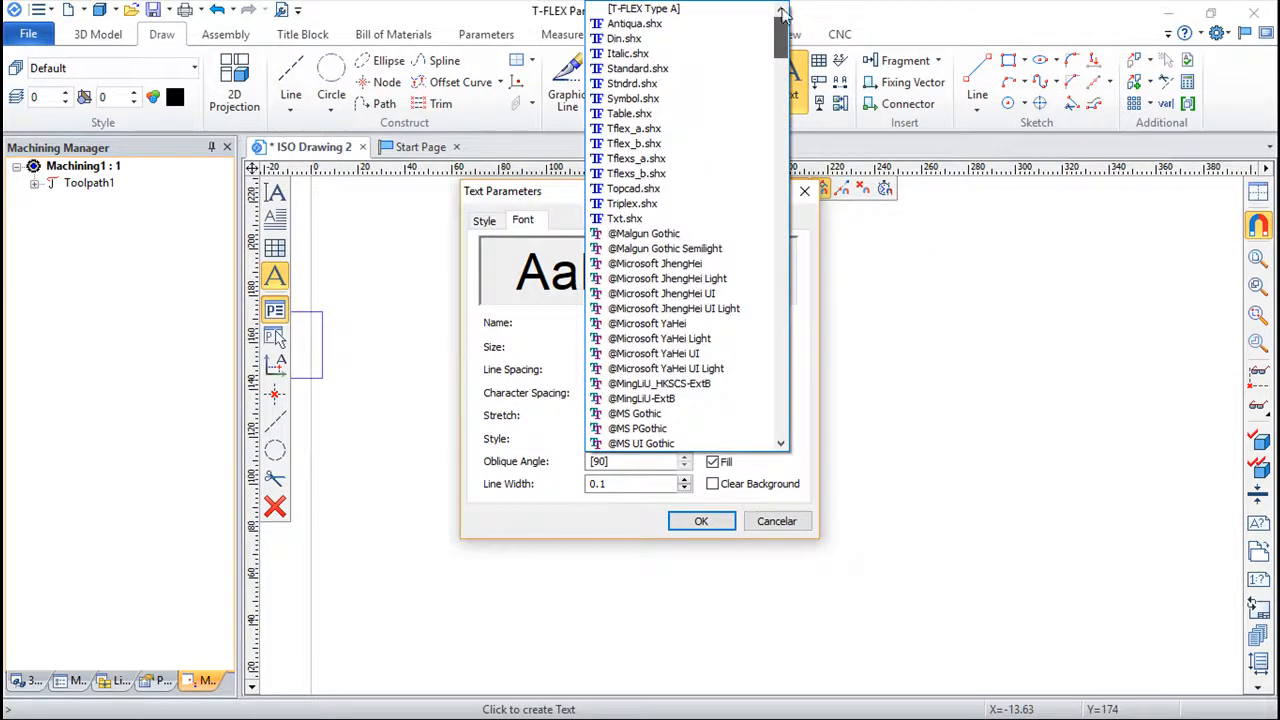
pyautogui.click(642, 204)
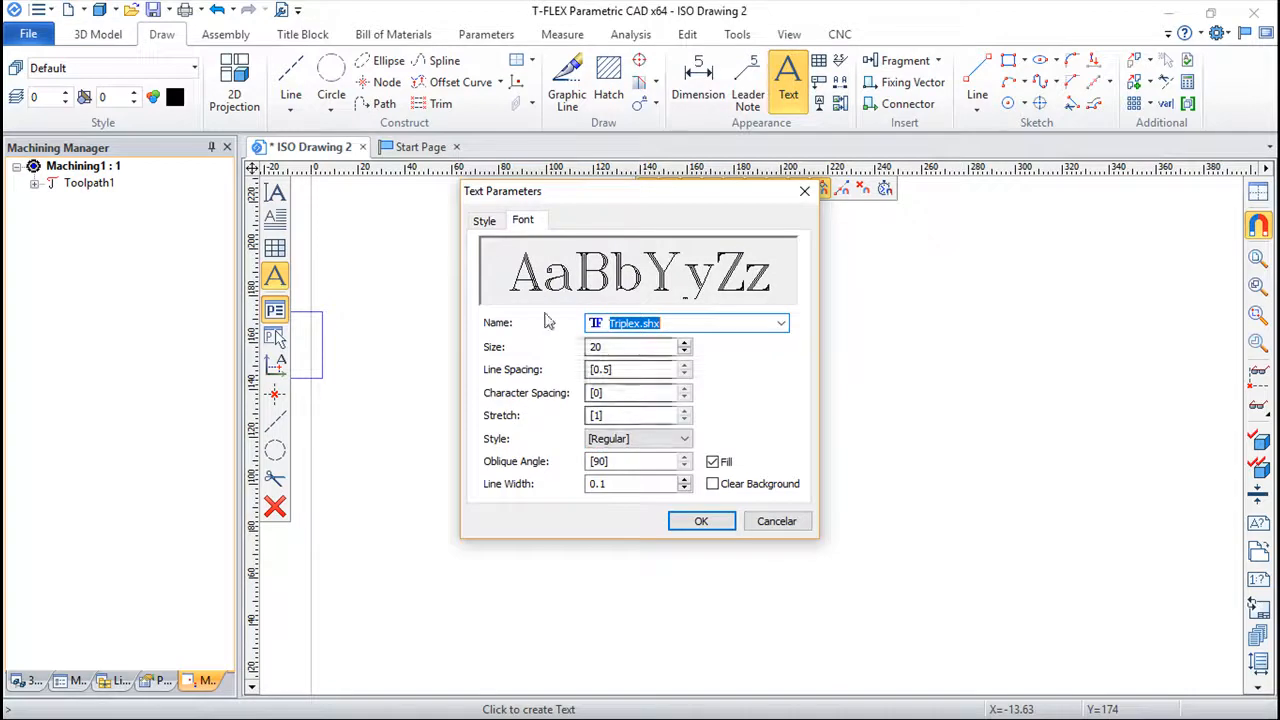
pyautogui.click(701, 523)
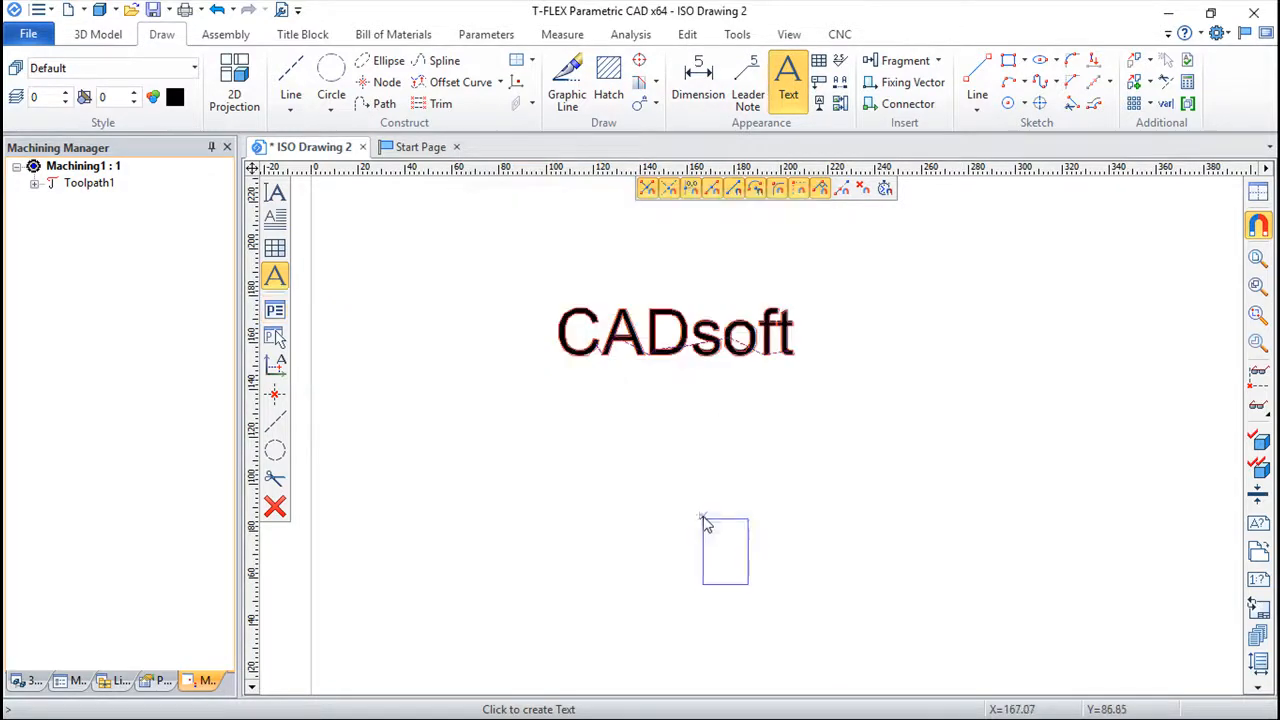
# Place the text "CADsoft" below the existing text, at about X 106, Y 136.
pyautogui.click(562, 404)
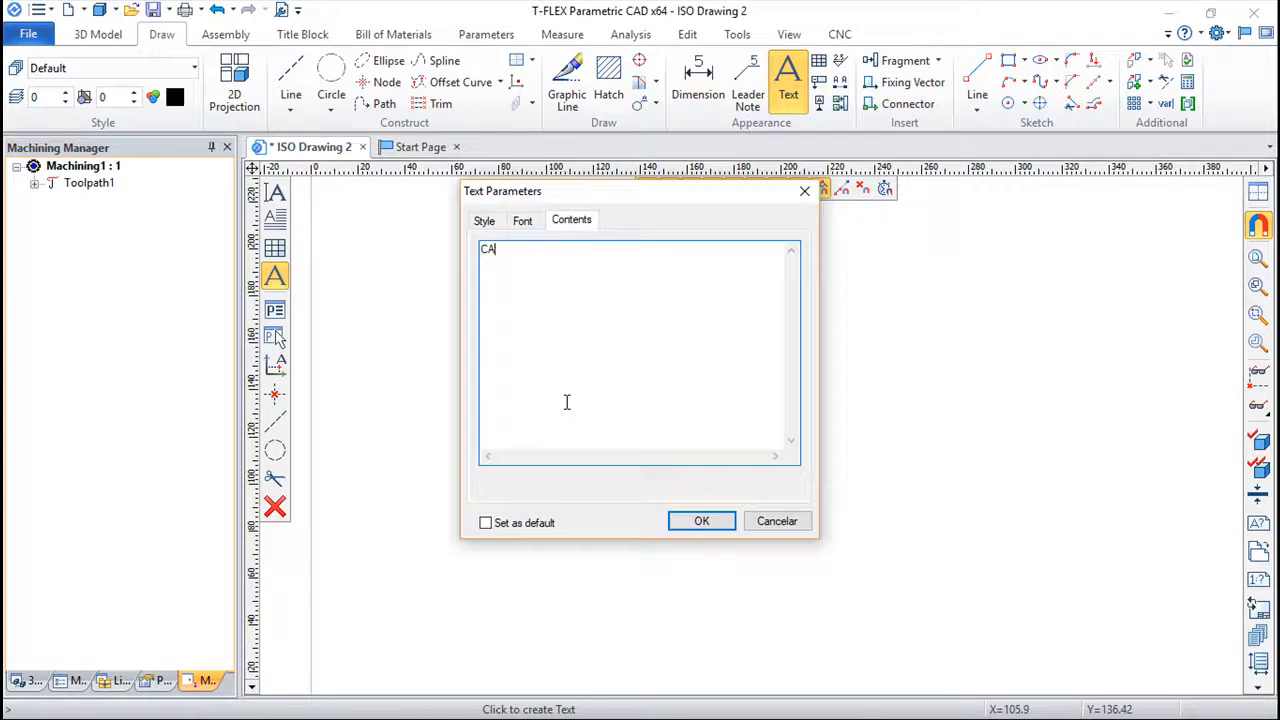
pyautogui.click(701, 522)
pyautogui.press('Escape')
pyautogui.scroll(5, 685, 480)
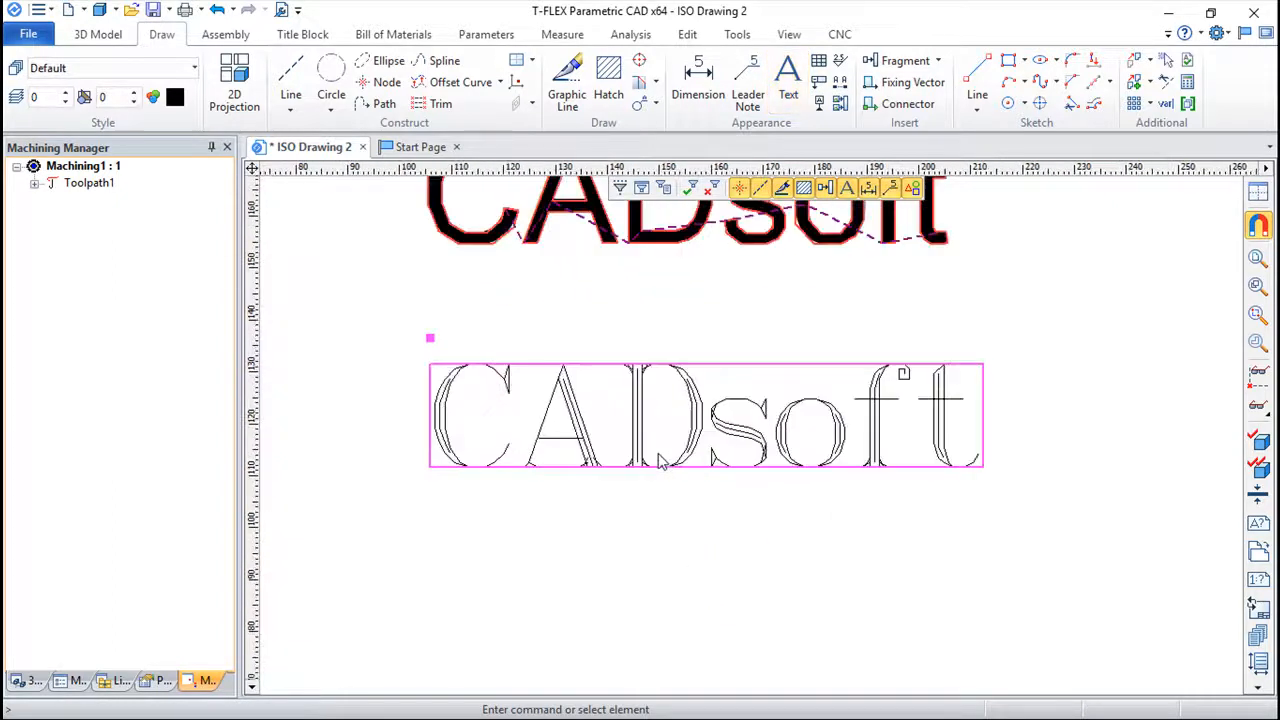
pyautogui.scroll(-1, 552, 381)
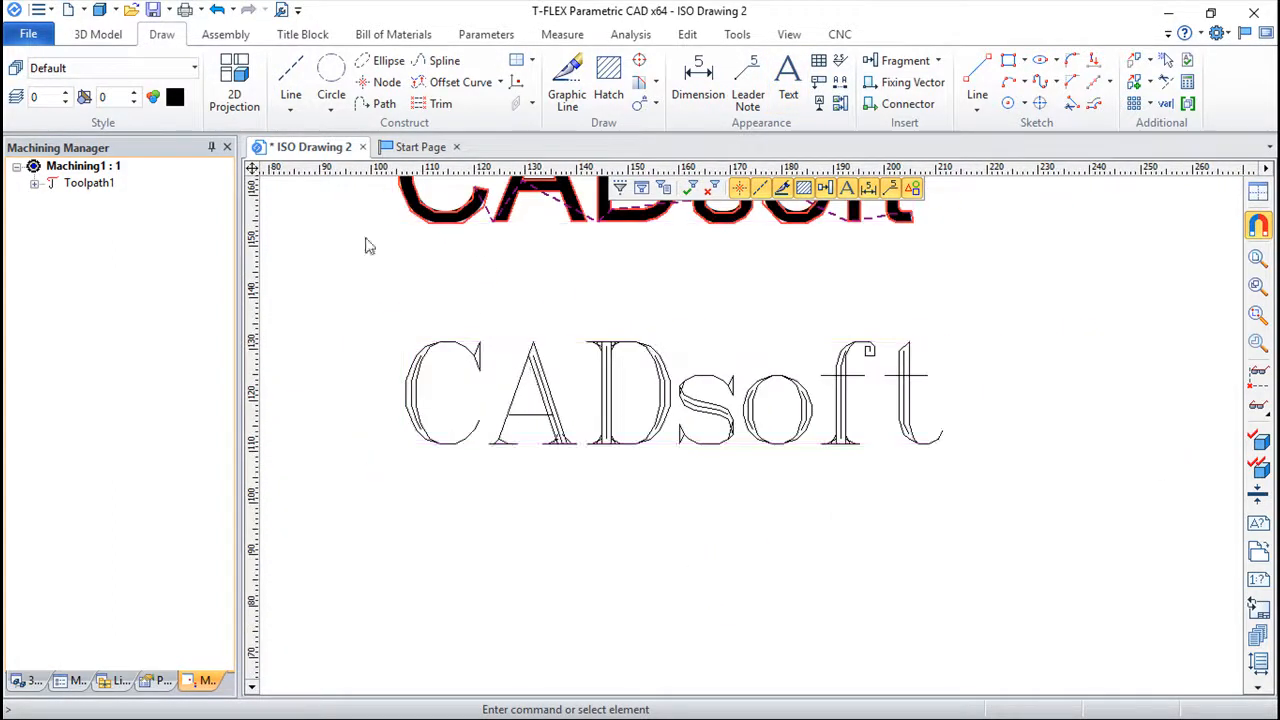
# Start a second engraving operation and apply a text toolpath to the lower CADsoft text.
pyautogui.click(840, 34)
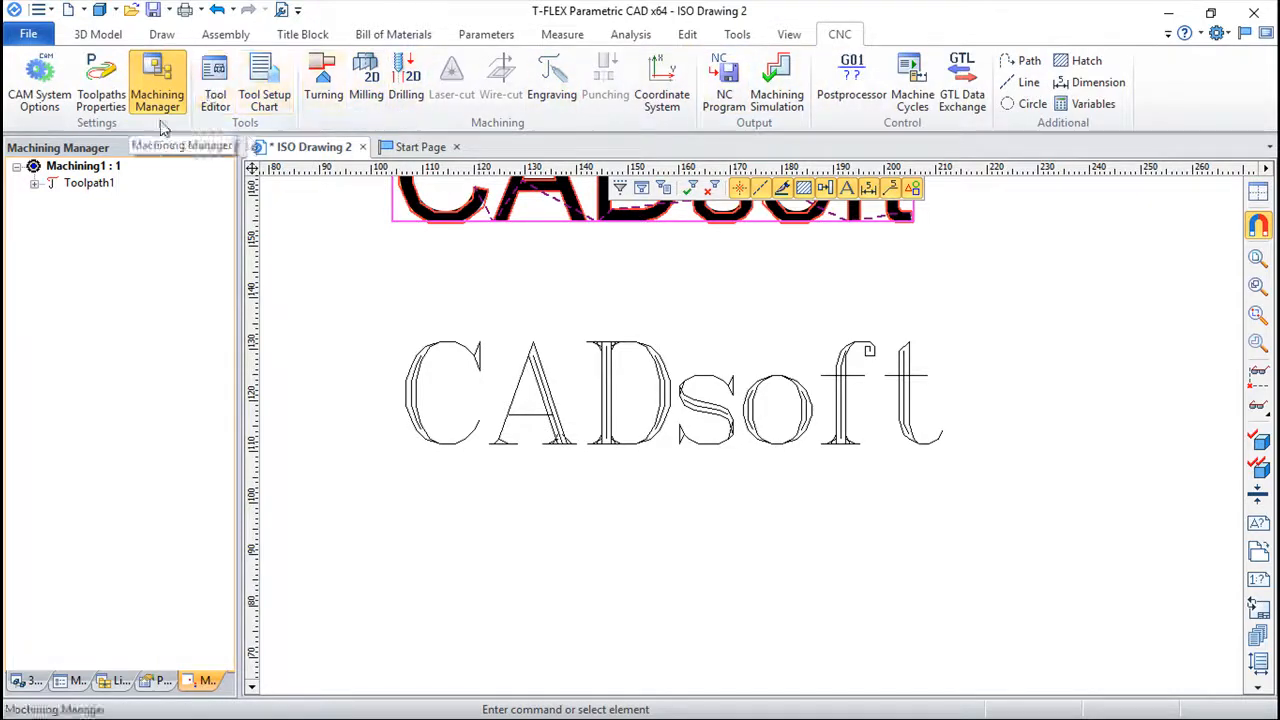
pyautogui.click(551, 80)
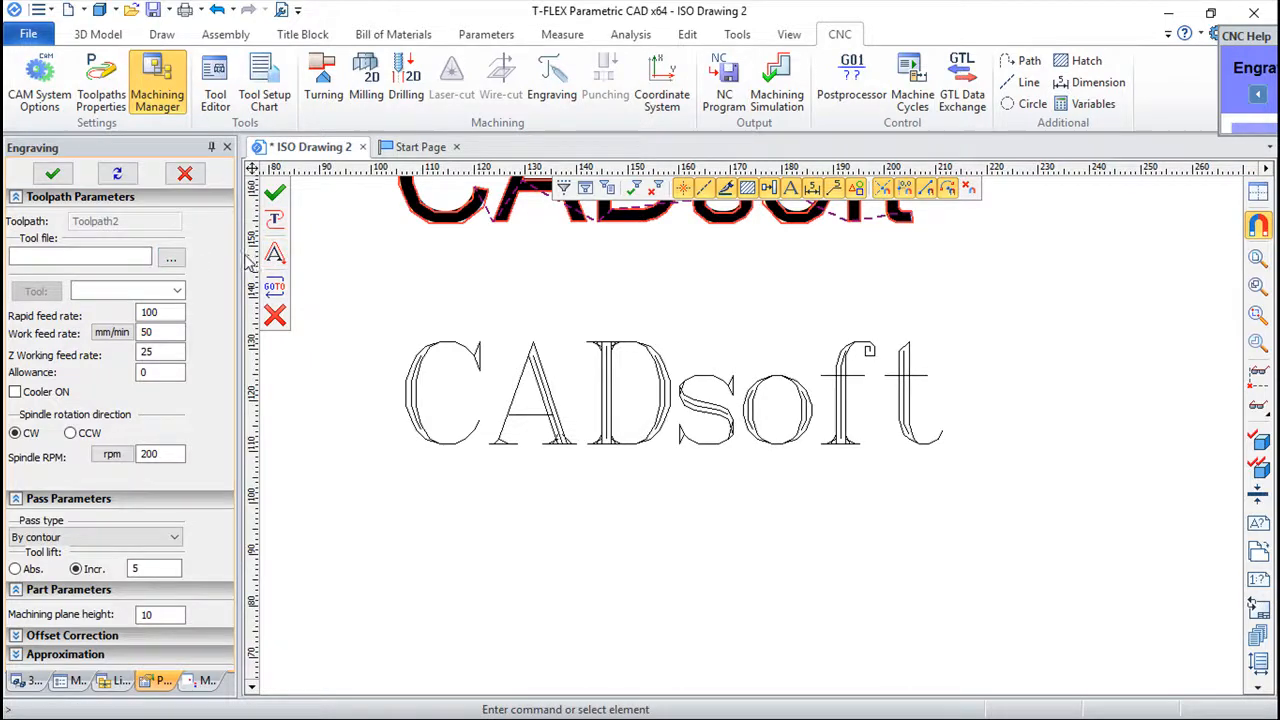
pyautogui.click(275, 255)
pyautogui.click(375, 399)
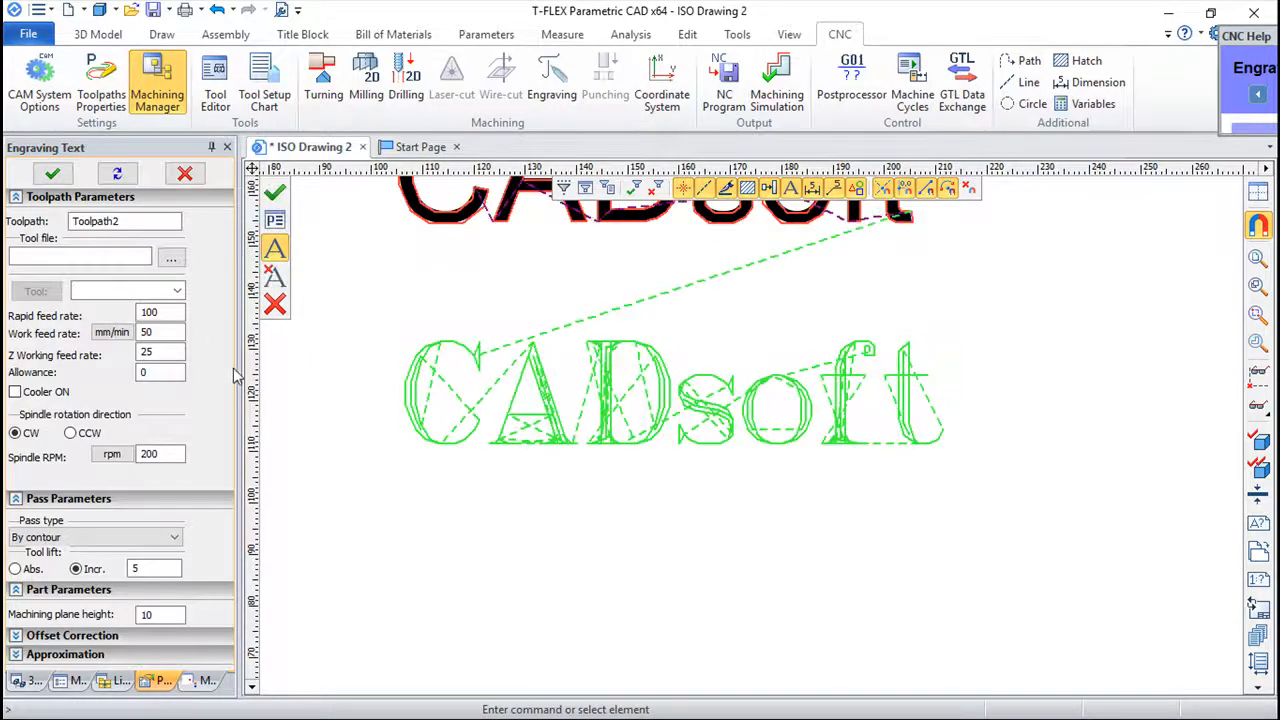
# Load the tool file Engraving.too for Toolpath2, choose tool 1 and finish the toolpath.
pyautogui.click(174, 259)
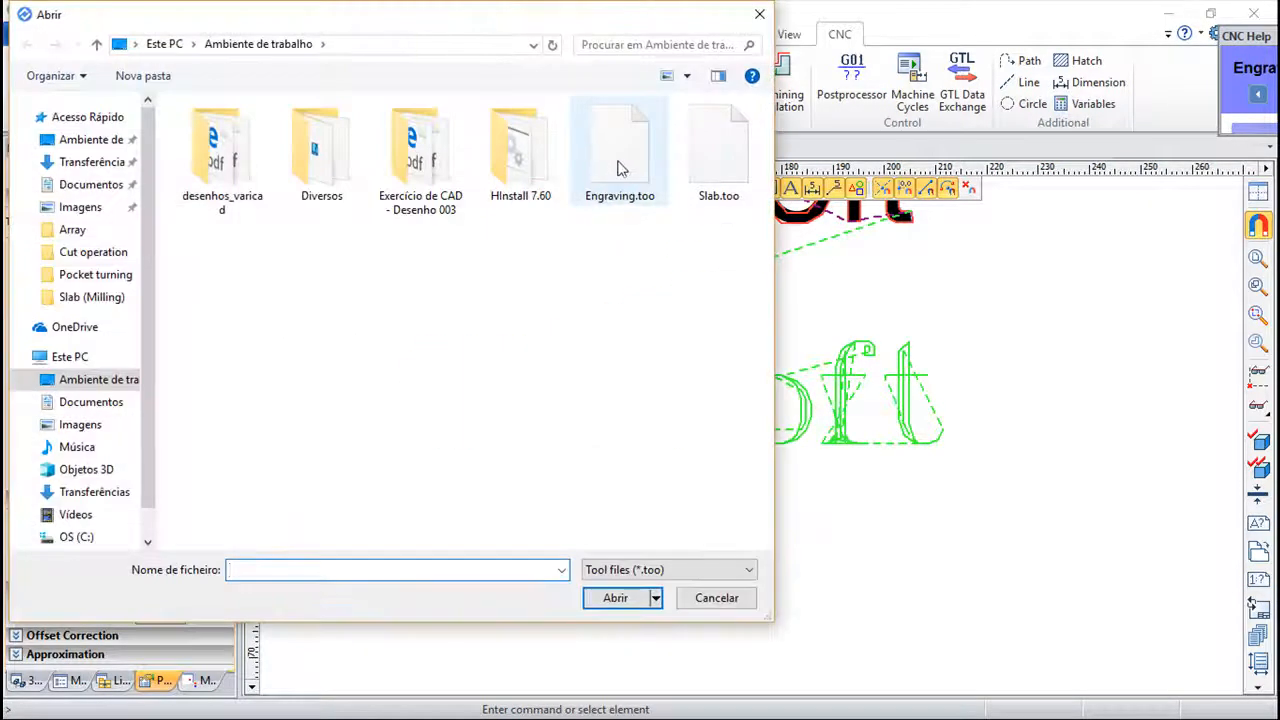
pyautogui.click(618, 160)
pyautogui.click(616, 598)
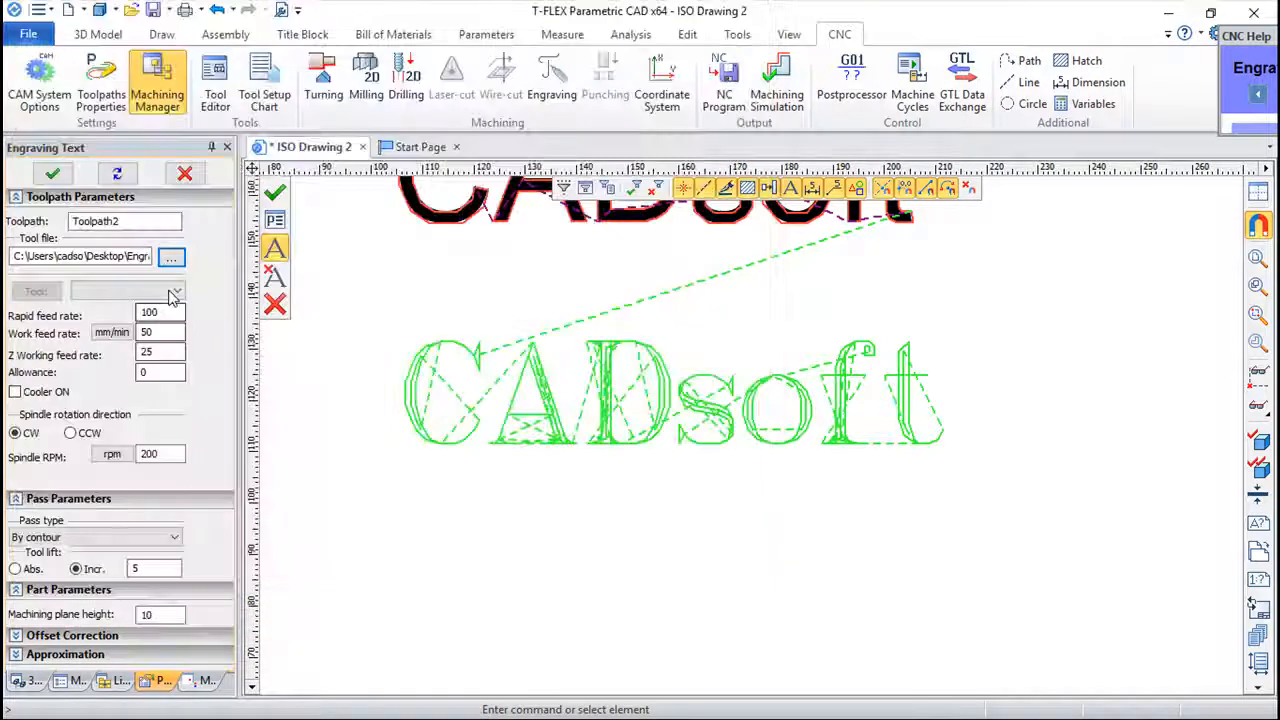
pyautogui.click(177, 291)
pyautogui.click(100, 310)
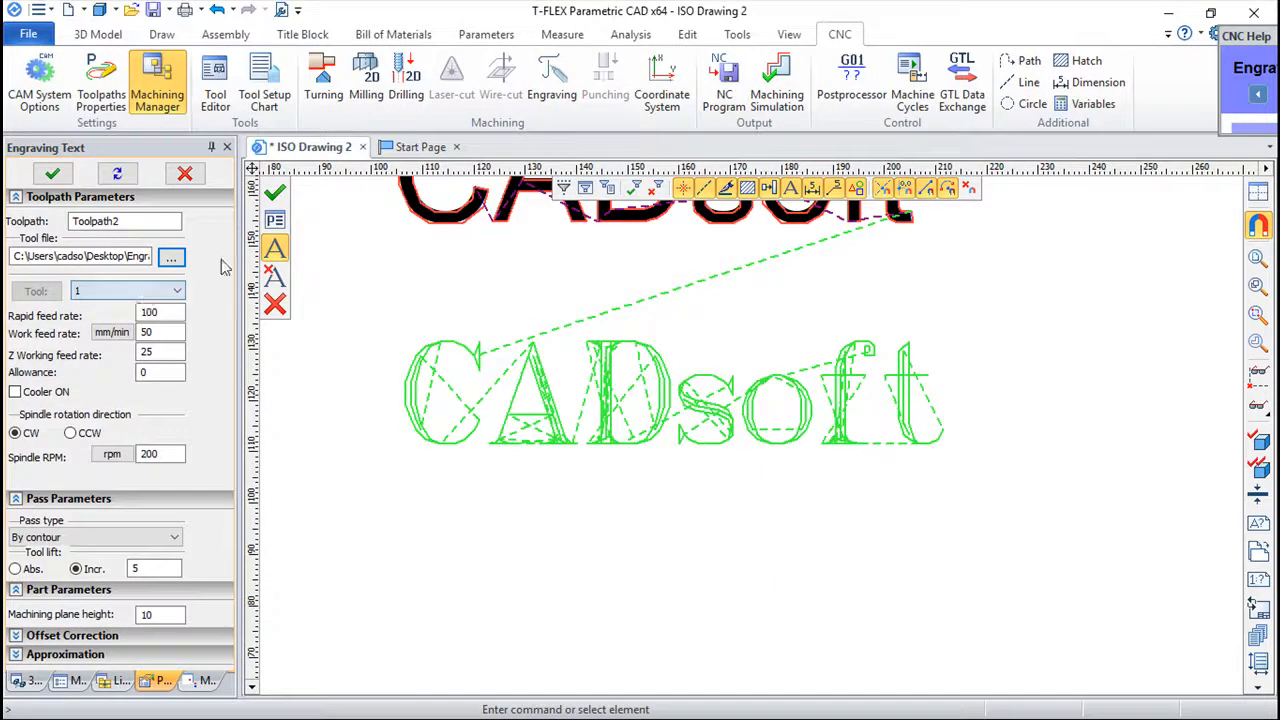
pyautogui.click(276, 191)
# Play the machining simulation of both engraving toolpaths and examine the tool's path around the letters of the two texts.
pyautogui.click(777, 85)
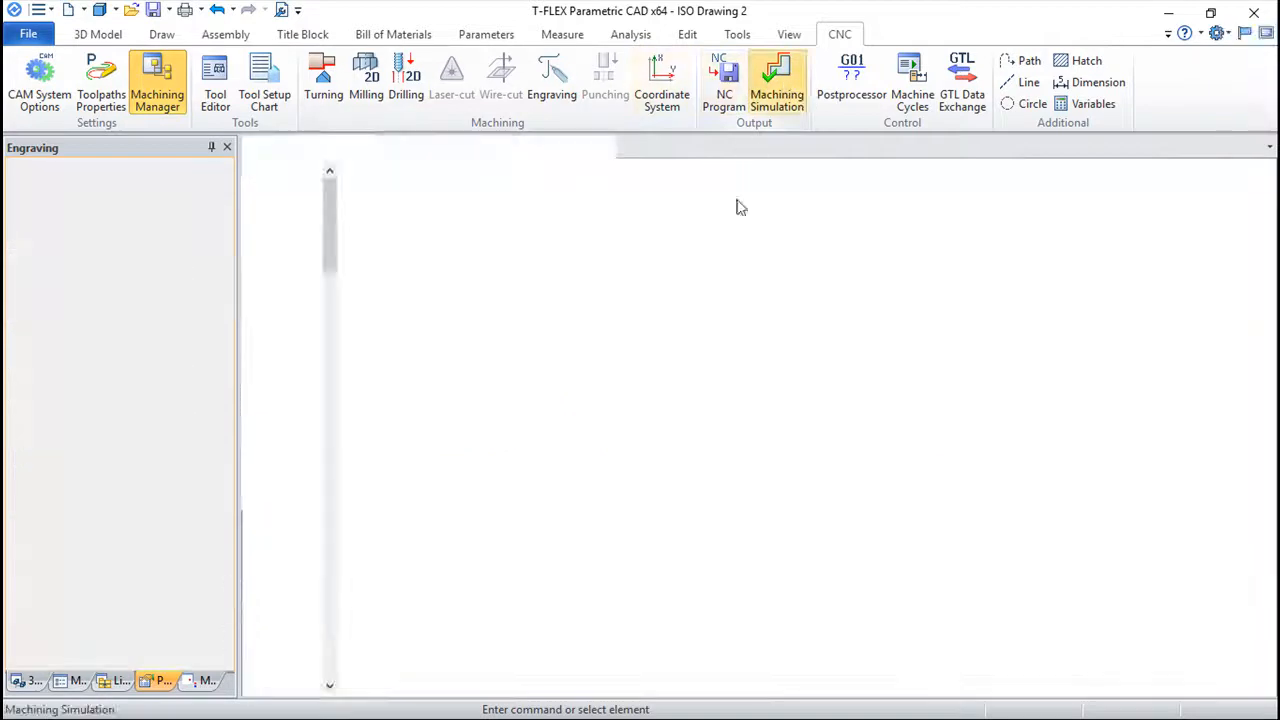
pyautogui.scroll(5, 793, 399)
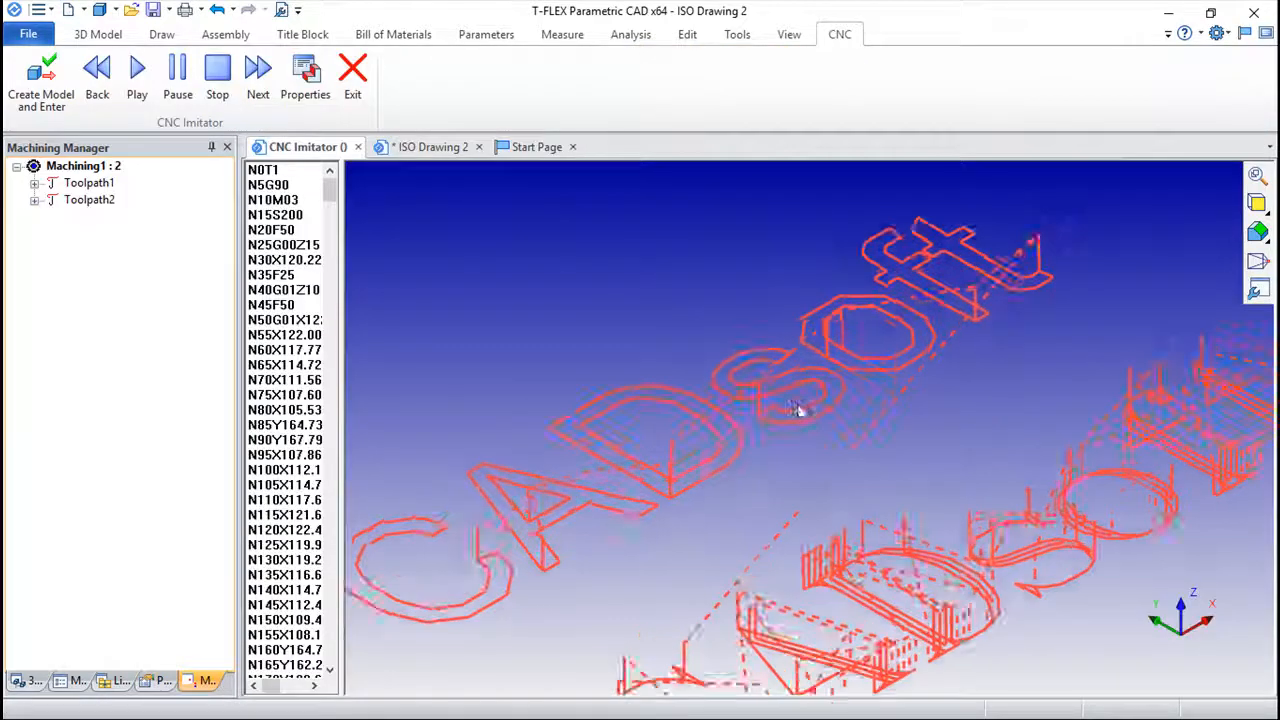
pyautogui.scroll(-2, 745, 395)
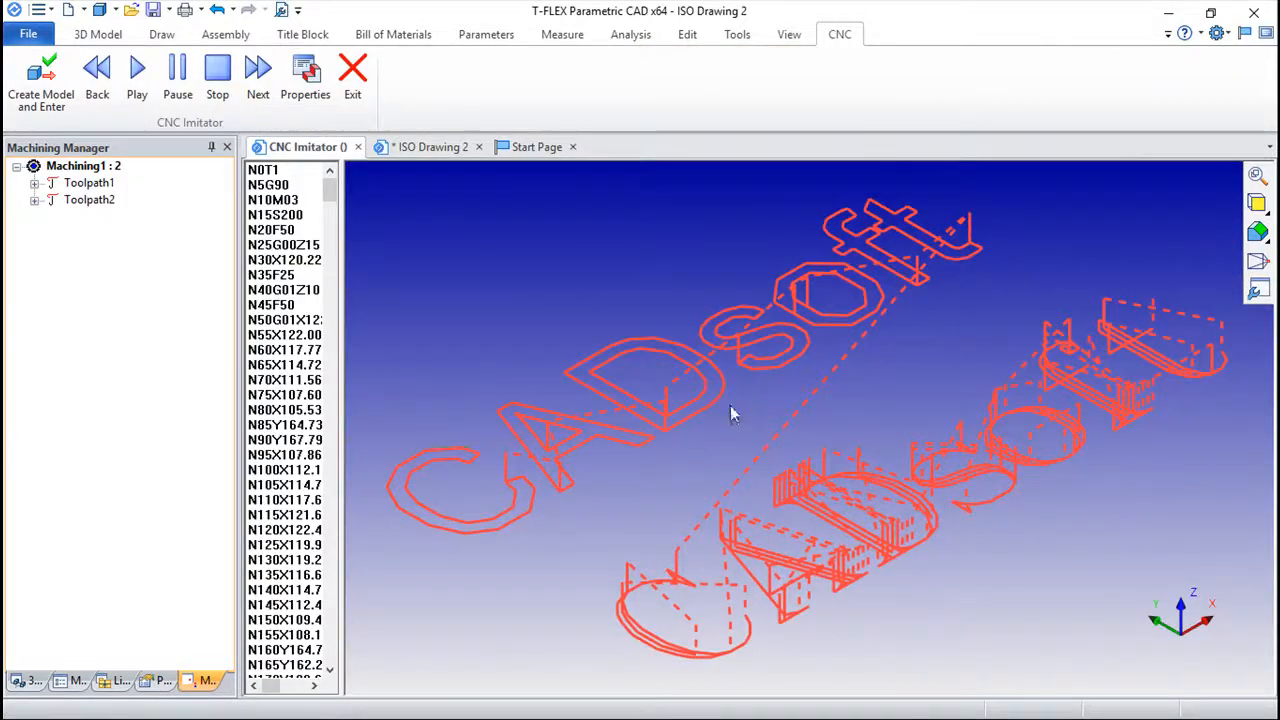
pyautogui.click(137, 77)
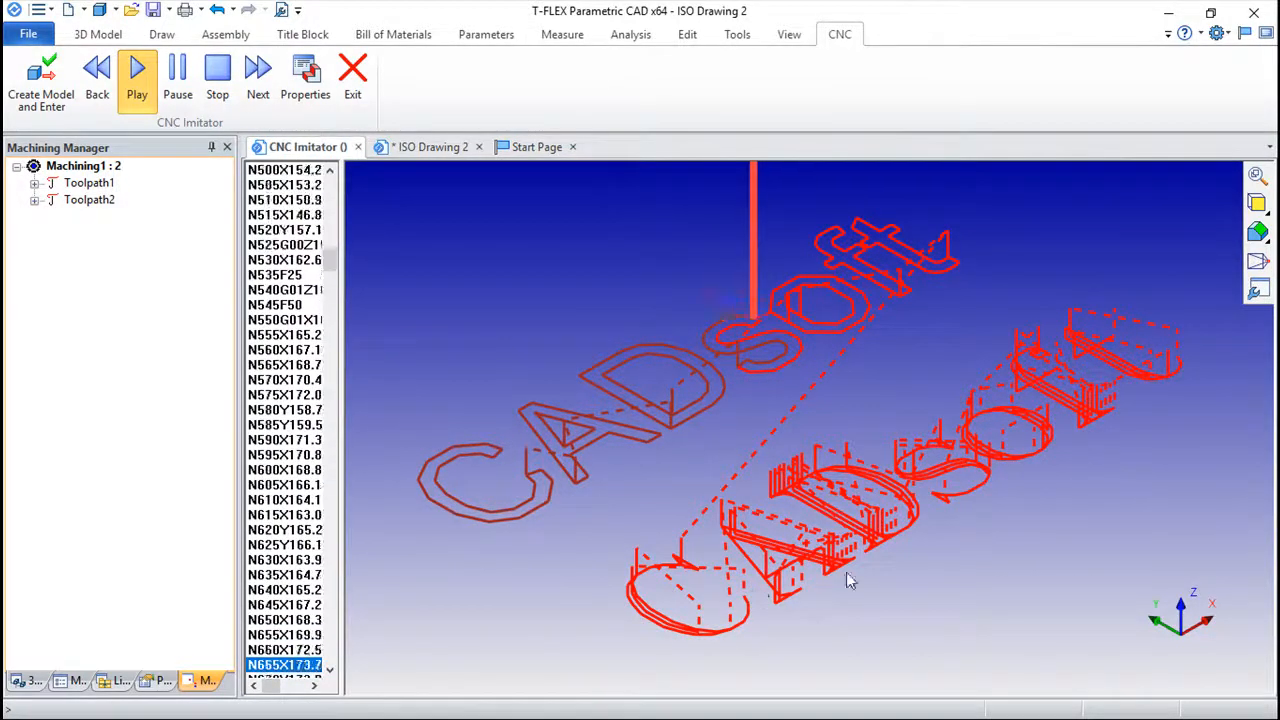
pyautogui.scroll(4, 740, 490)
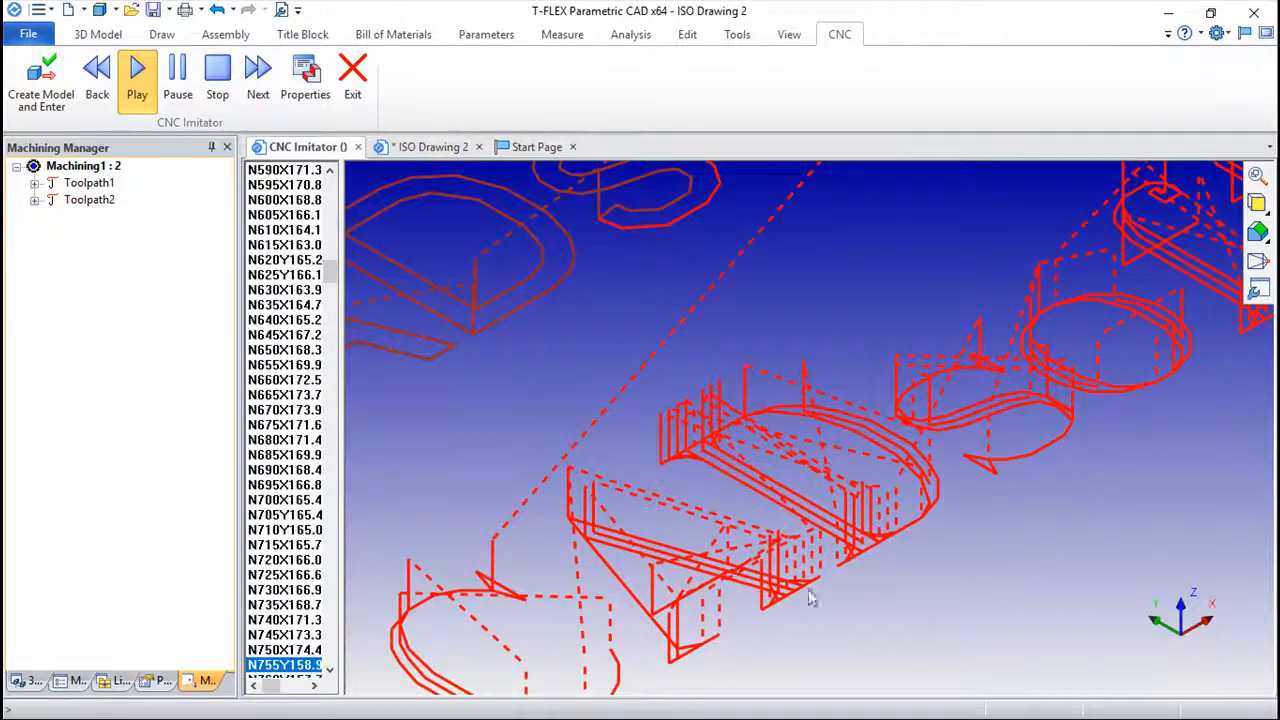
pyautogui.scroll(-3, 670, 480)
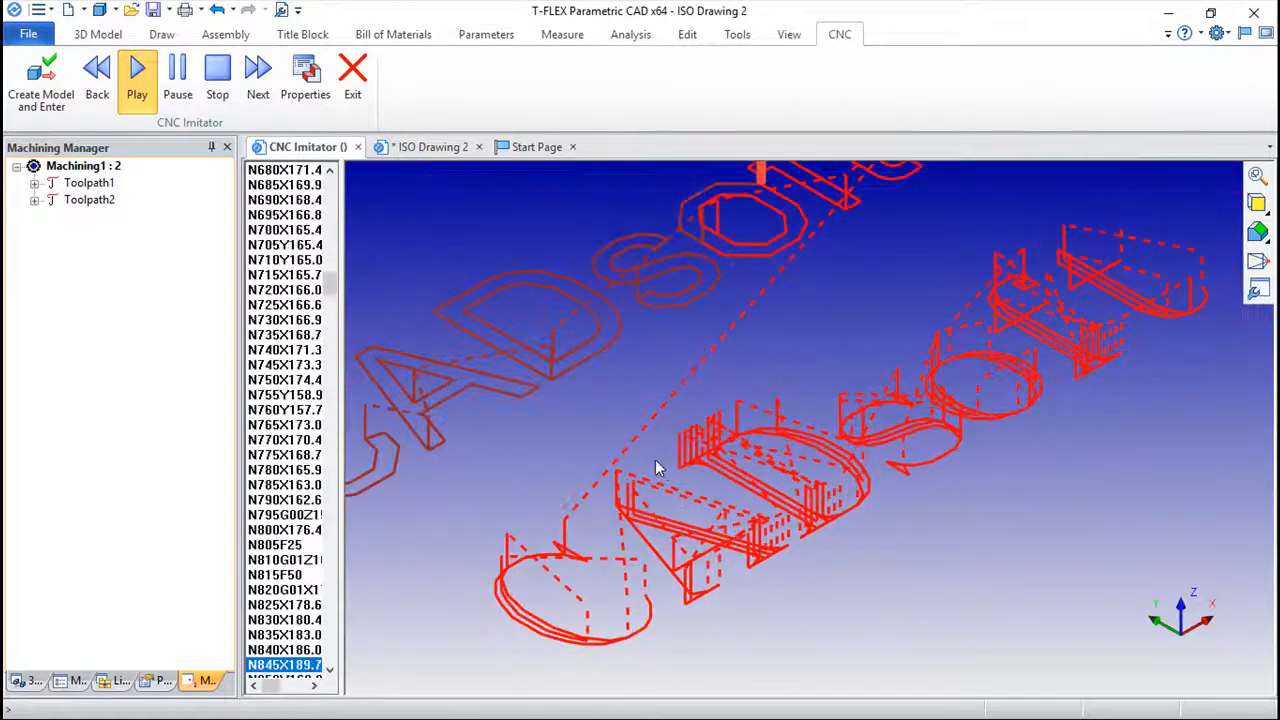
pyautogui.scroll(-2, 705, 420)
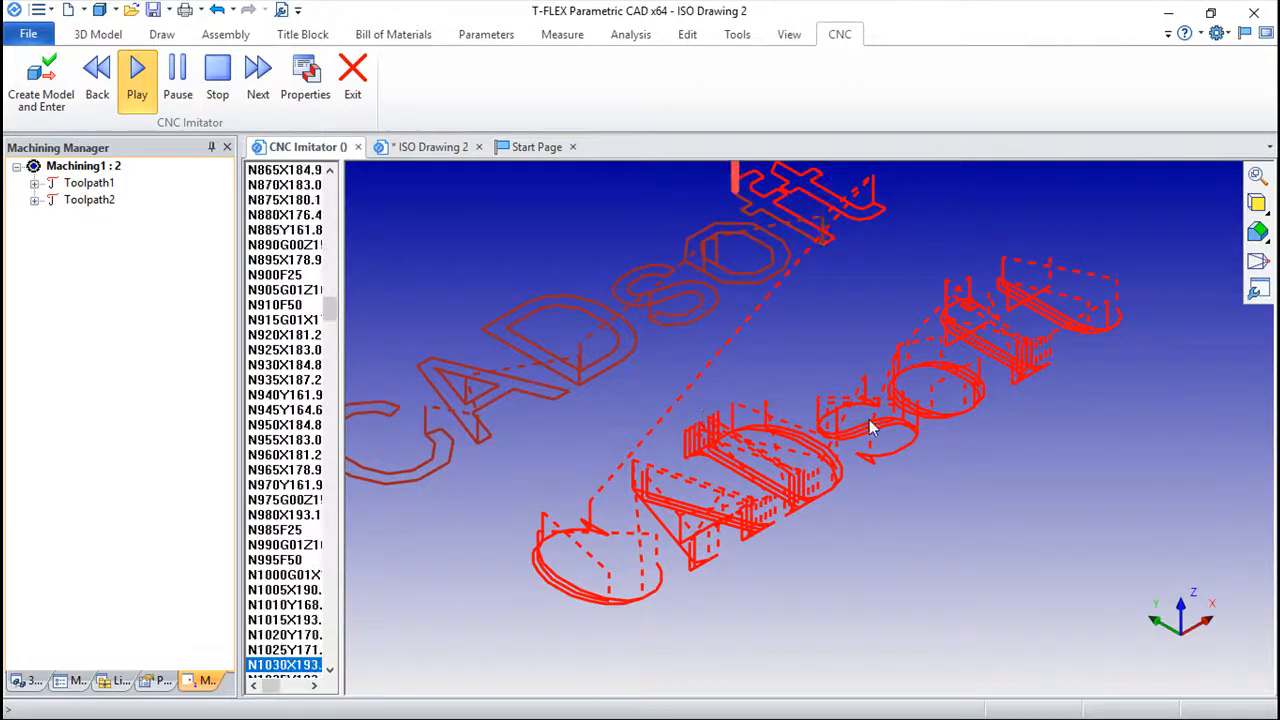
pyautogui.moveTo(872, 420); pyautogui.dragTo(857, 463, button='middle')
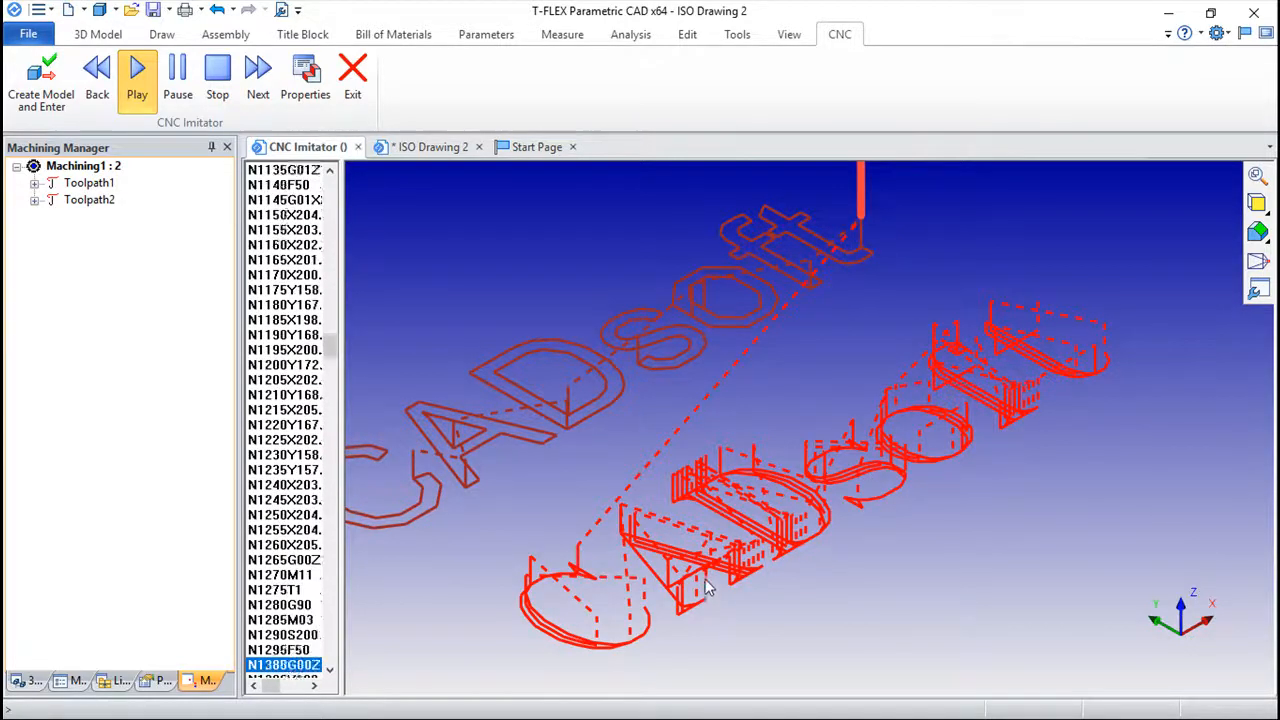
pyautogui.scroll(6, 689, 580)
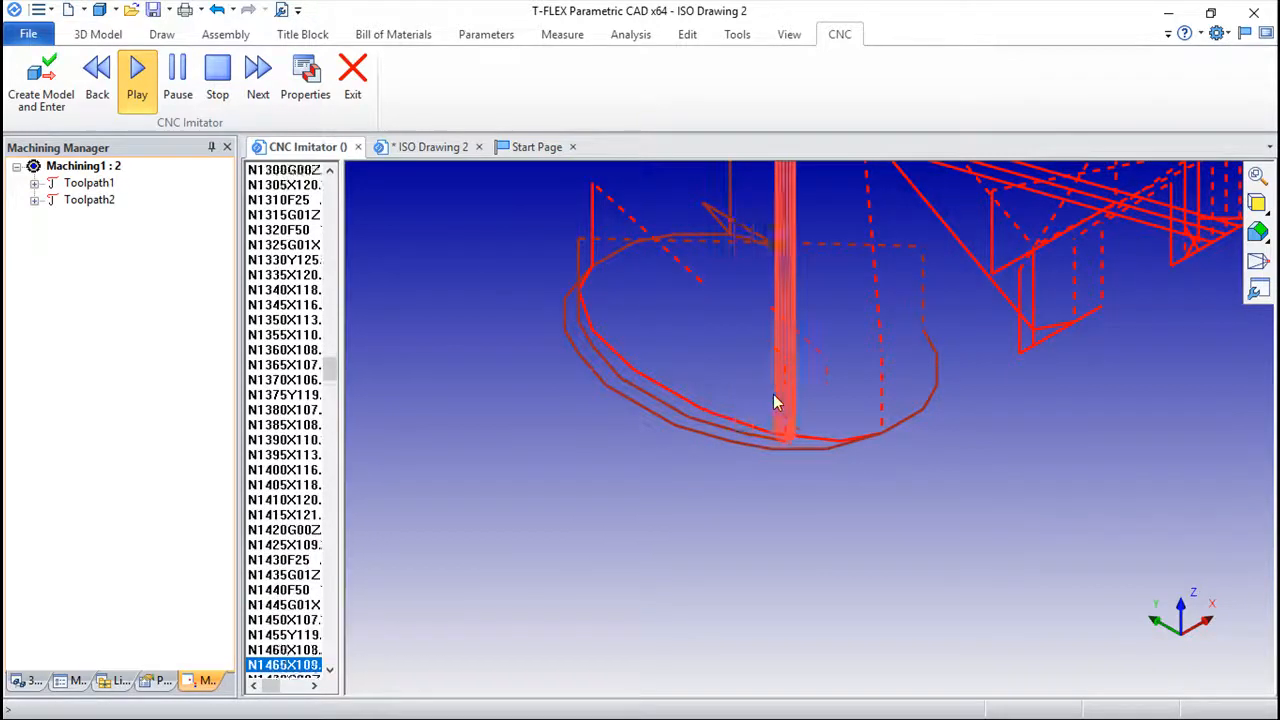
pyautogui.scroll(-2, 876, 413)
pyautogui.scroll(-3, 876, 418)
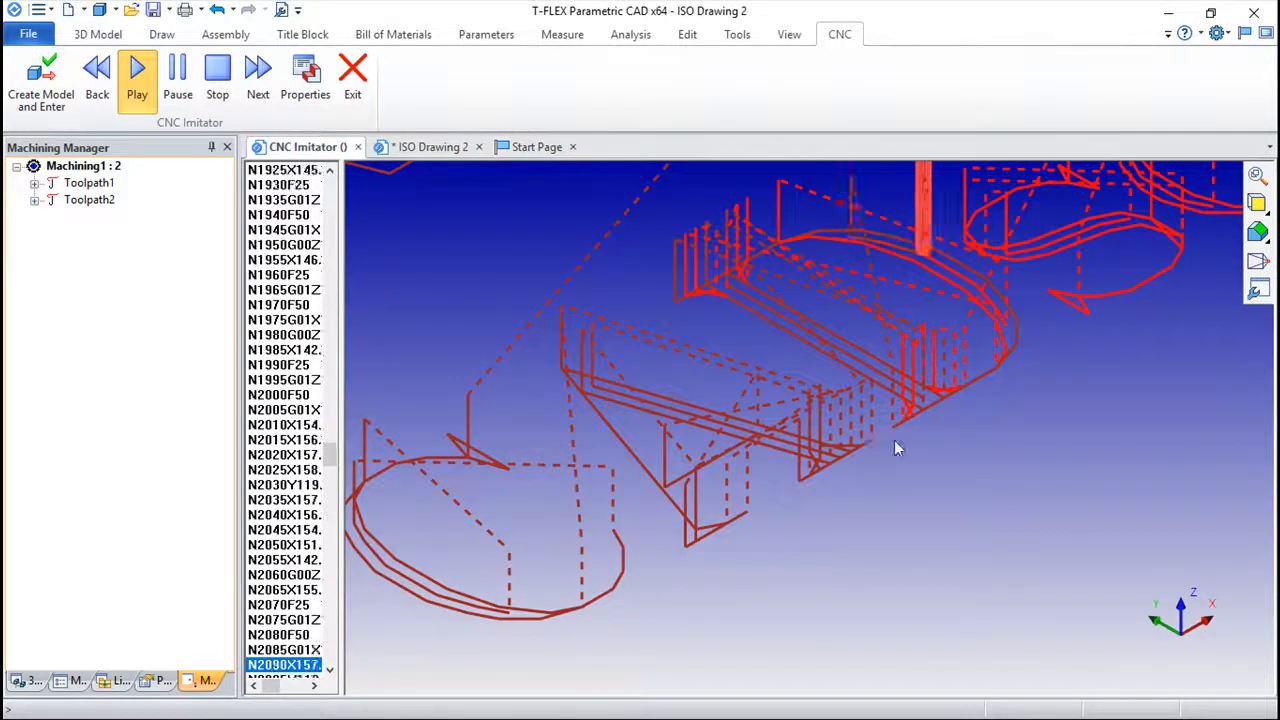
pyautogui.scroll(-4, 875, 437)
pyautogui.moveTo(1005, 402); pyautogui.dragTo(931, 488, button='middle')
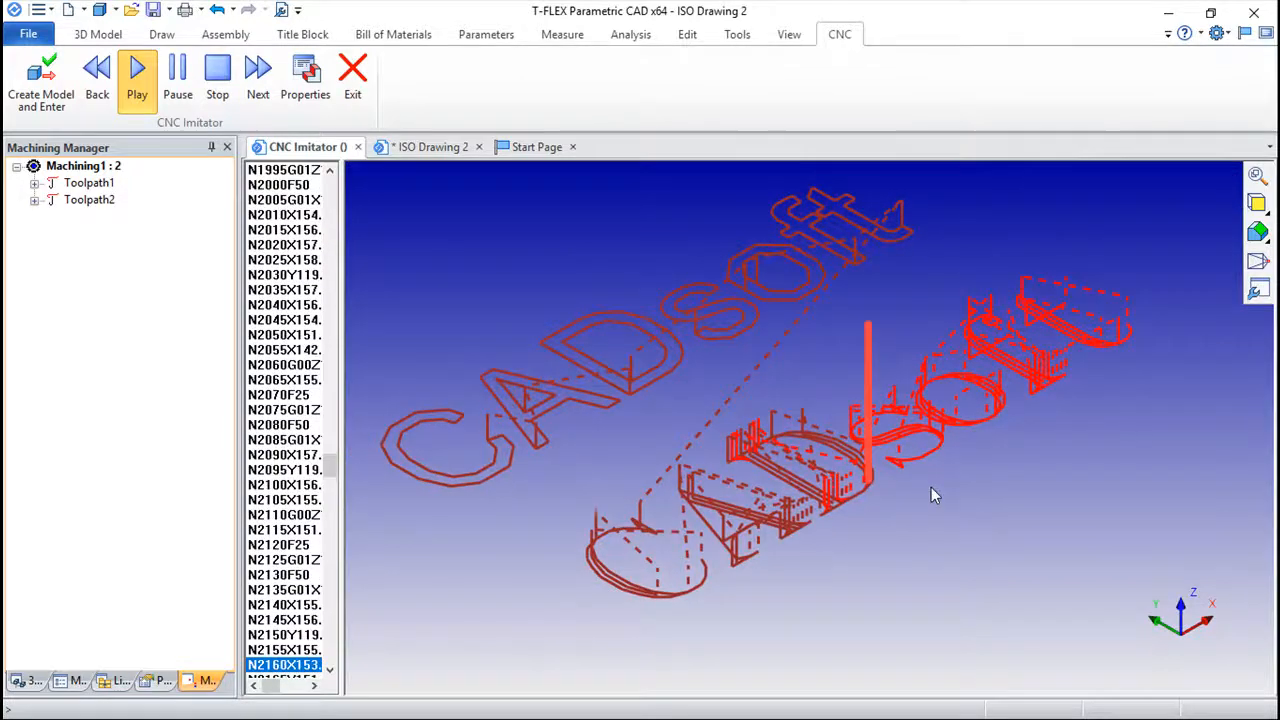